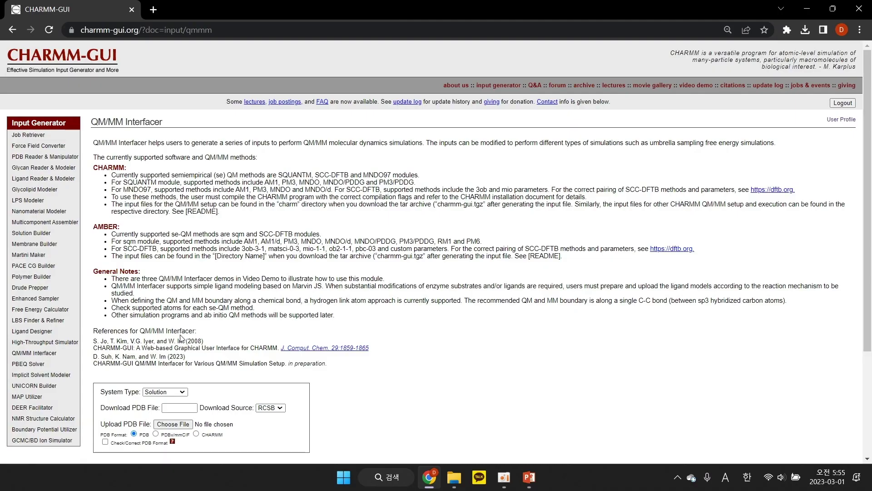
Step: Download PDB entry 1ir3 and move on to chain selection
{"action": "left_click", "coordinate": [183, 408]}
{"action": "type", "text": "1ir"}
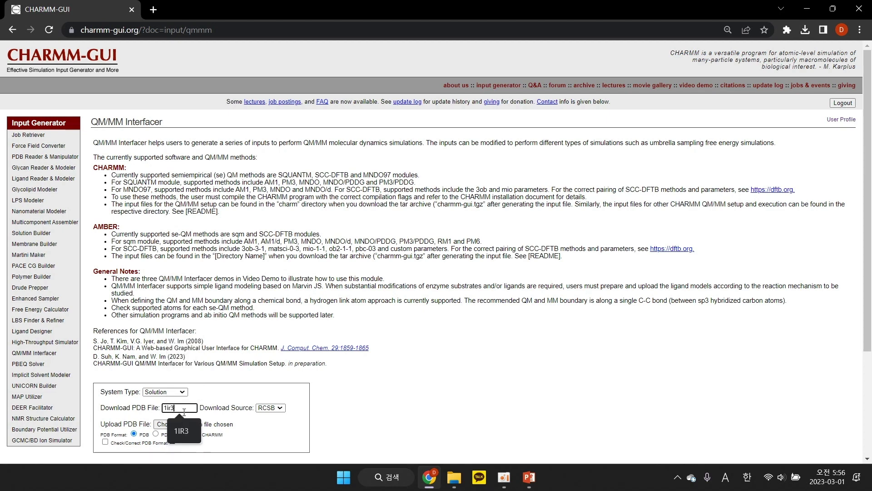
{"action": "type", "text": "3"}
{"action": "scroll", "coordinate": [545, 345], "scroll_direction": "down", "scroll_amount": 3}
{"action": "left_click", "coordinate": [803, 331]}
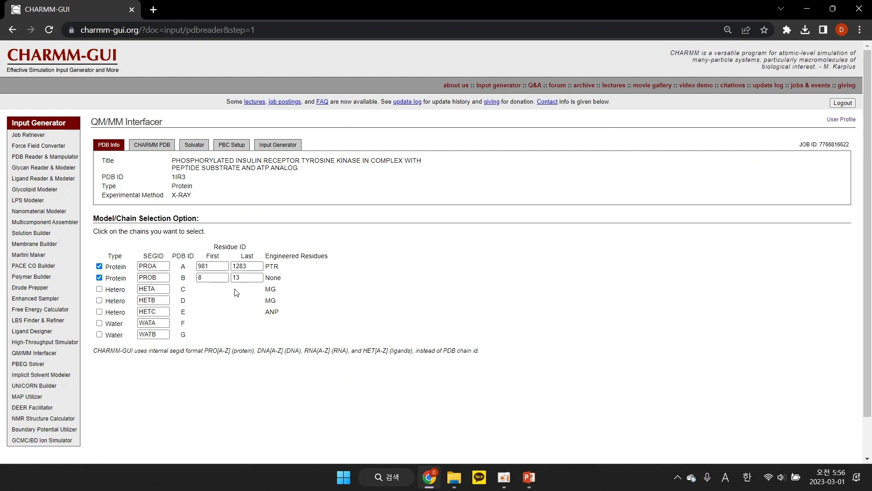
Step: Add hetero chains HETA (Mg) and HETC (ANP) plus water chains WATA and WATB
{"action": "left_click", "coordinate": [99, 289]}
{"action": "left_click", "coordinate": [99, 312]}
{"action": "left_click", "coordinate": [100, 323]}
{"action": "left_click", "coordinate": [99, 335]}
{"action": "scroll", "coordinate": [586, 341], "scroll_direction": "down", "scroll_amount": 2}
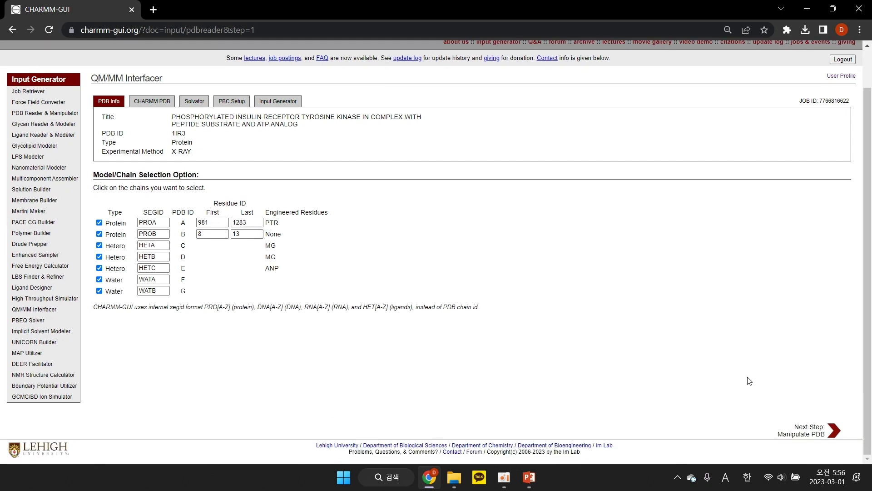
Step: Enable Protonation state and protonate HIS 1058 and HIS 1081 as HSP
{"action": "left_click", "coordinate": [816, 431]}
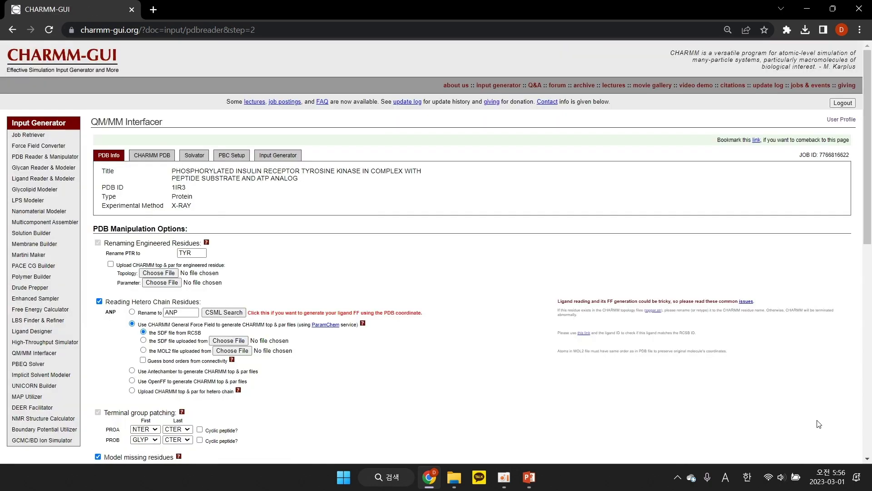
{"action": "scroll", "coordinate": [604, 354], "scroll_direction": "down", "scroll_amount": 1}
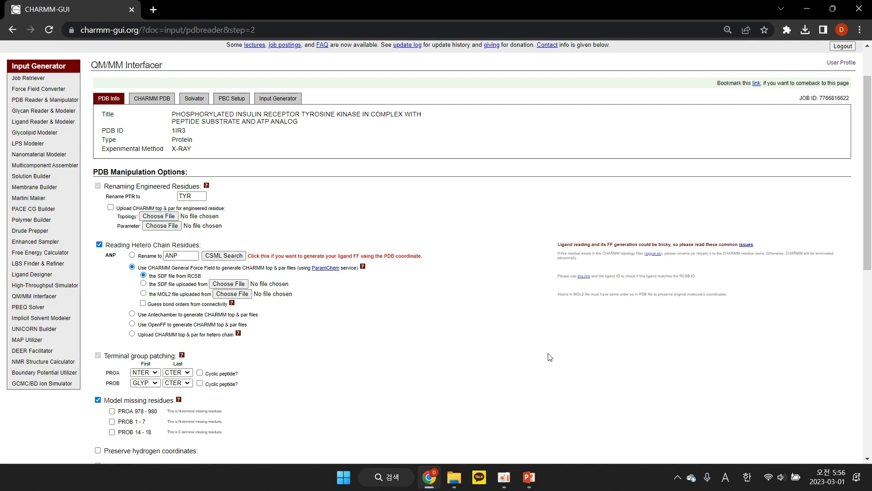
{"action": "scroll", "coordinate": [427, 279], "scroll_direction": "down", "scroll_amount": 5}
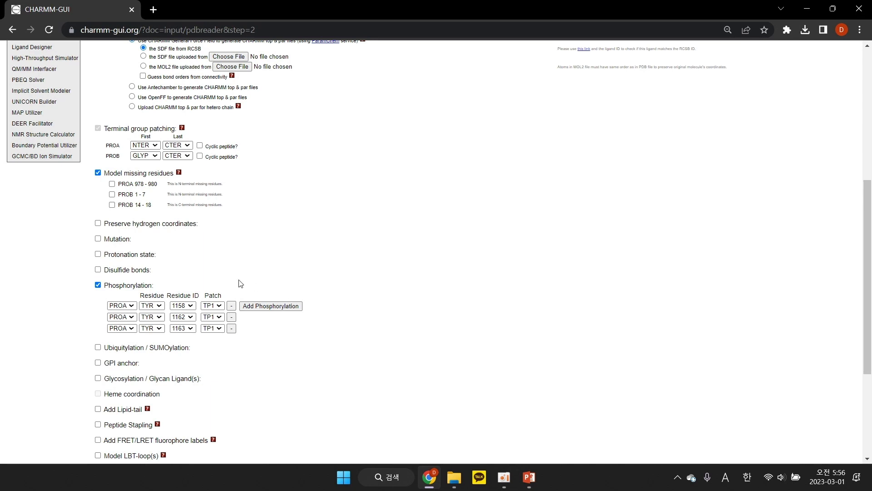
{"action": "left_click", "coordinate": [97, 254]}
{"action": "left_click", "coordinate": [152, 274]}
{"action": "left_click", "coordinate": [151, 324]}
{"action": "left_click", "coordinate": [266, 275]}
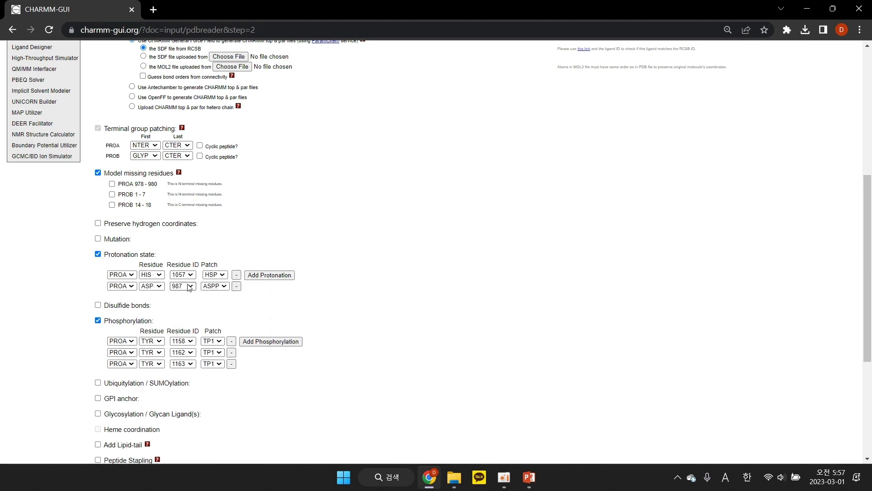
{"action": "left_click", "coordinate": [152, 285]}
{"action": "left_click", "coordinate": [152, 335]}
{"action": "left_click", "coordinate": [182, 274]}
{"action": "left_click", "coordinate": [186, 291]}
{"action": "left_click", "coordinate": [182, 286]}
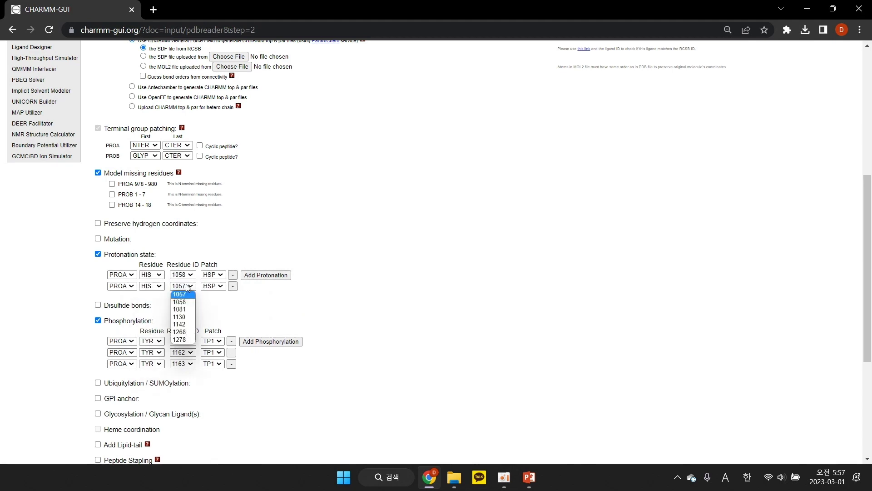
{"action": "left_click", "coordinate": [181, 310]}
Step: Enable Mutation with three entries, each with HIS as the original residue
{"action": "left_click", "coordinate": [98, 239]}
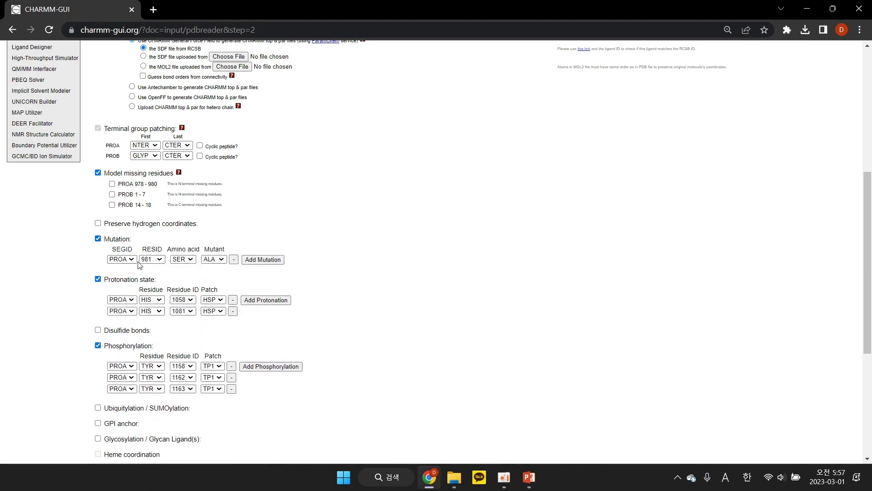
{"action": "left_click", "coordinate": [263, 260]}
{"action": "left_click", "coordinate": [263, 259]}
{"action": "left_click", "coordinate": [182, 260]}
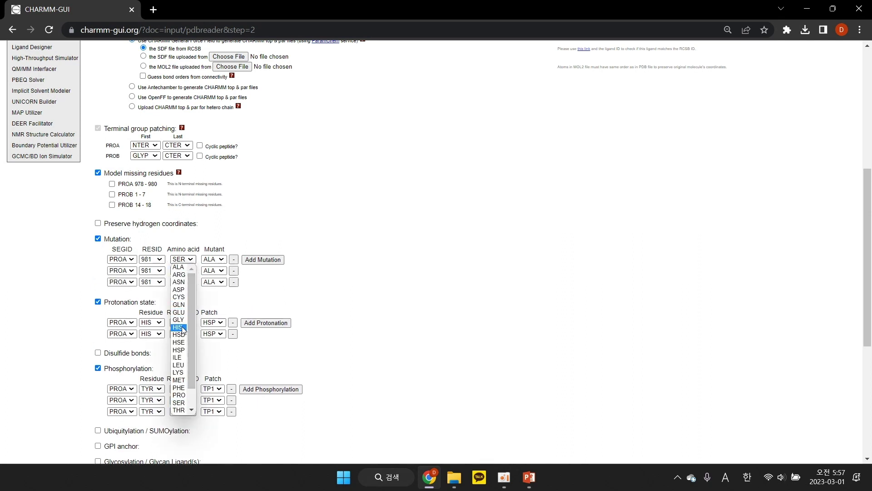
{"action": "left_click", "coordinate": [178, 327]}
{"action": "left_click", "coordinate": [182, 270]}
{"action": "left_click", "coordinate": [178, 339]}
{"action": "left_click", "coordinate": [182, 281]}
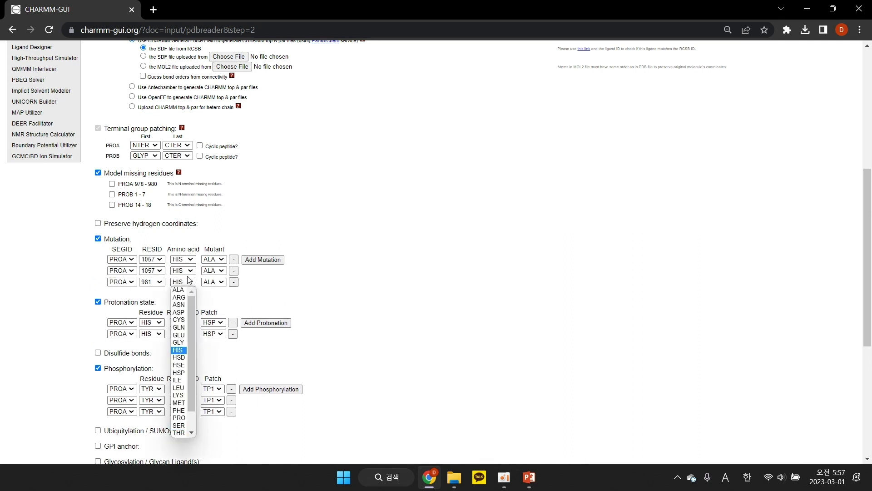
{"action": "left_click", "coordinate": [178, 350]}
Step: Mutate HIS 1057, 1130 and 1278 to HSE and generate the CHARMM PDB
{"action": "left_click", "coordinate": [157, 270]}
{"action": "left_click", "coordinate": [148, 300]}
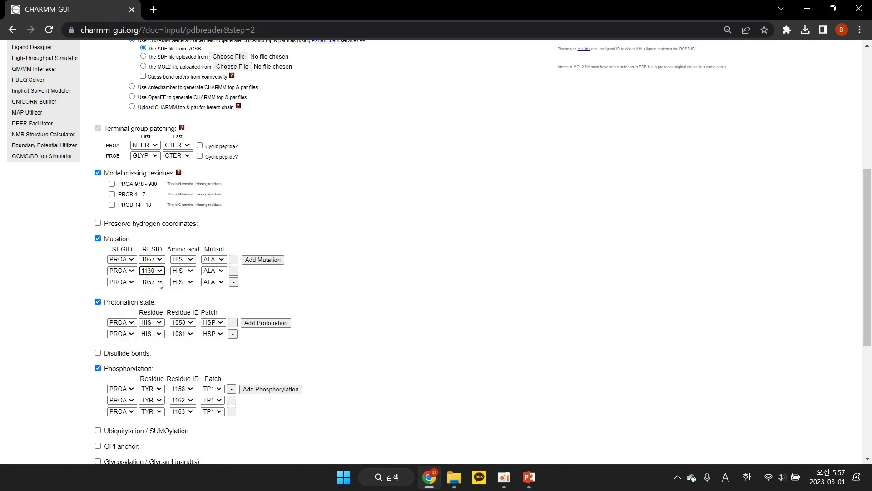
{"action": "left_click", "coordinate": [152, 282]}
{"action": "left_click", "coordinate": [149, 335]}
{"action": "left_click", "coordinate": [213, 259]}
{"action": "left_click", "coordinate": [209, 335]}
{"action": "left_click", "coordinate": [214, 271]}
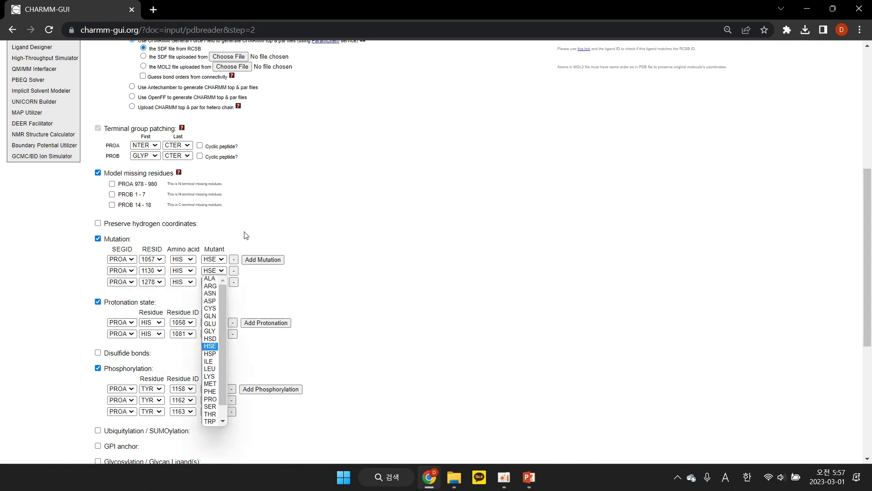
{"action": "left_click", "coordinate": [210, 346]}
{"action": "left_click", "coordinate": [214, 282]}
{"action": "left_click", "coordinate": [209, 357]}
{"action": "scroll", "coordinate": [637, 434], "scroll_direction": "down", "scroll_amount": 2}
{"action": "scroll", "coordinate": [637, 434], "scroll_direction": "down", "scroll_amount": 4}
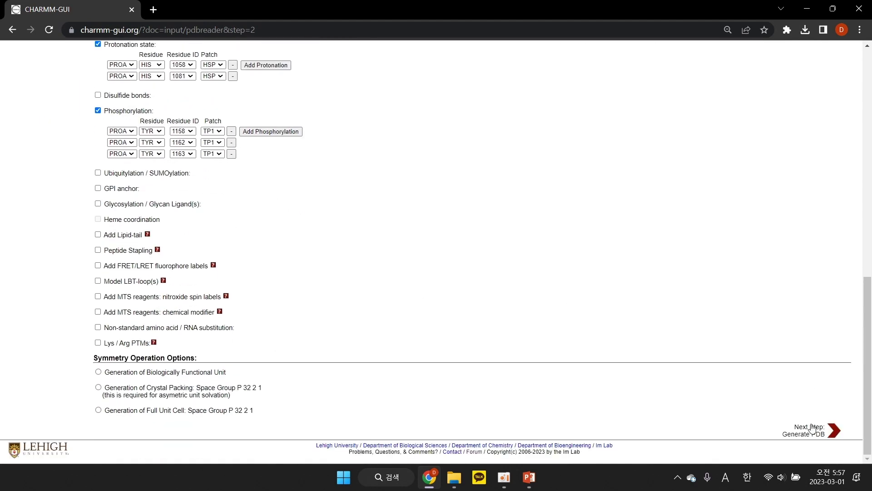
{"action": "left_click", "coordinate": [808, 430]}
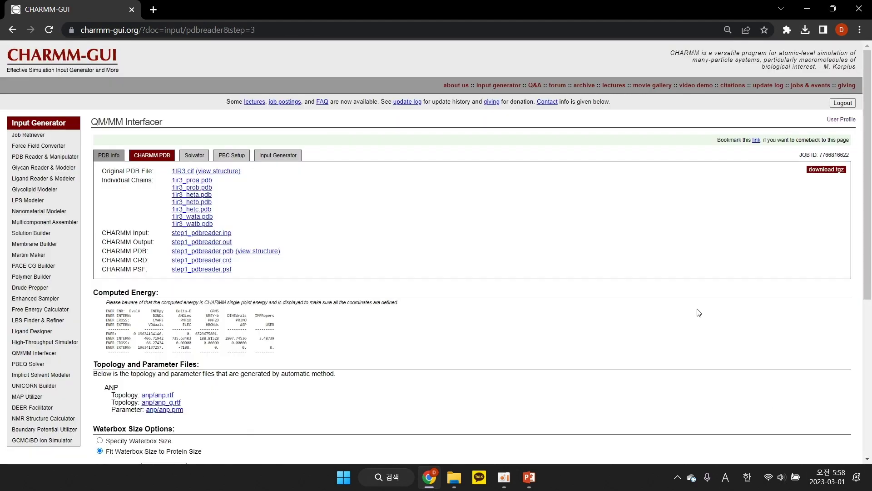
Step: Inspect the generated structure in the 3D viewer, then review the PBC Setup results
{"action": "left_click", "coordinate": [273, 252]}
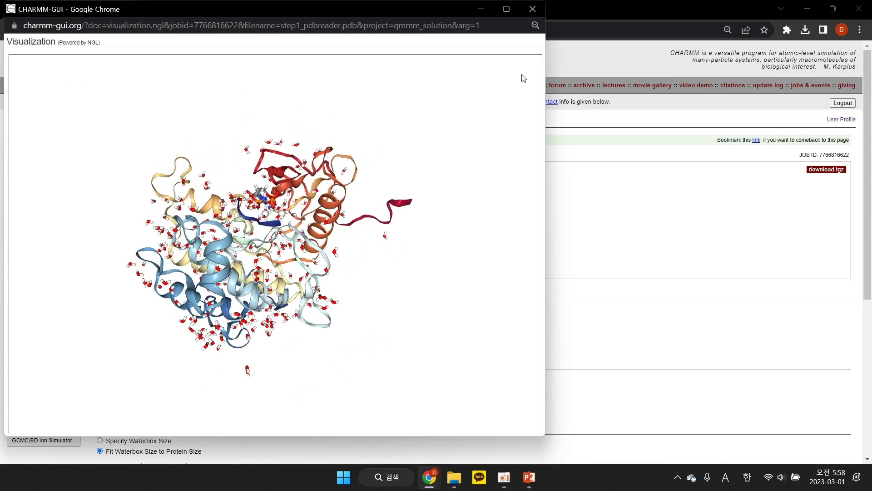
{"action": "left_click", "coordinate": [532, 9]}
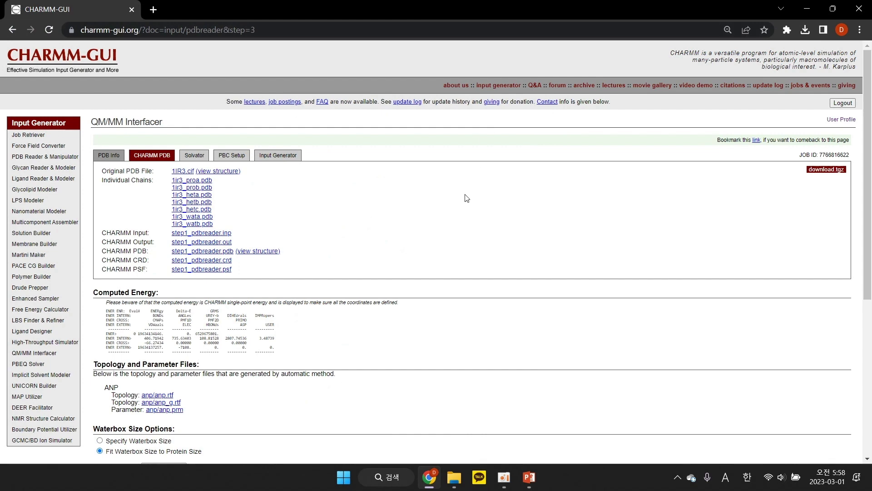
{"action": "scroll", "coordinate": [547, 254], "scroll_direction": "down", "scroll_amount": 5}
{"action": "scroll", "coordinate": [636, 313], "scroll_direction": "down", "scroll_amount": 1}
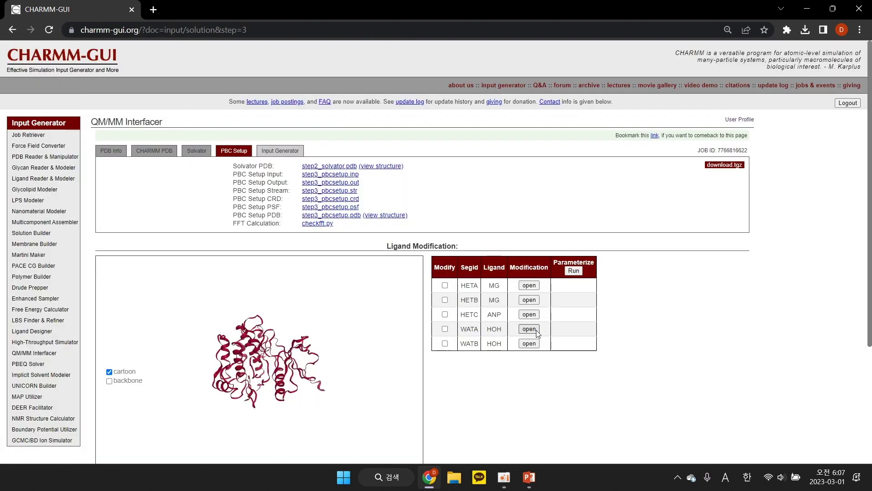
Step: Mark ANP ligand HETC for modification and make four of its phosphate oxygens negatively charged
{"action": "left_click", "coordinate": [445, 315]}
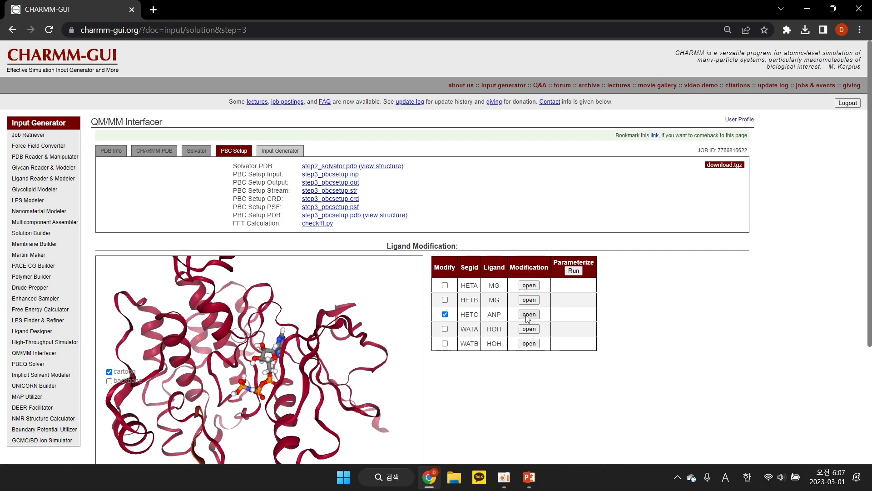
{"action": "scroll", "coordinate": [527, 318], "scroll_direction": "down", "scroll_amount": 1}
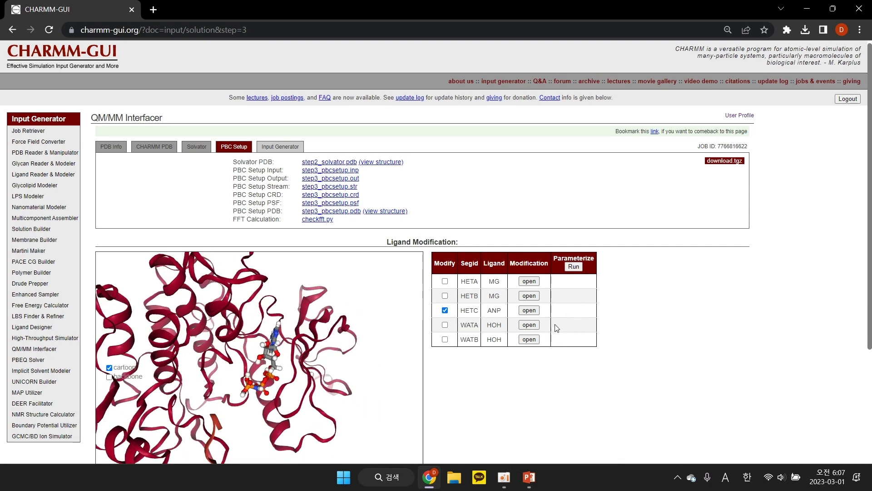
{"action": "left_click", "coordinate": [529, 310]}
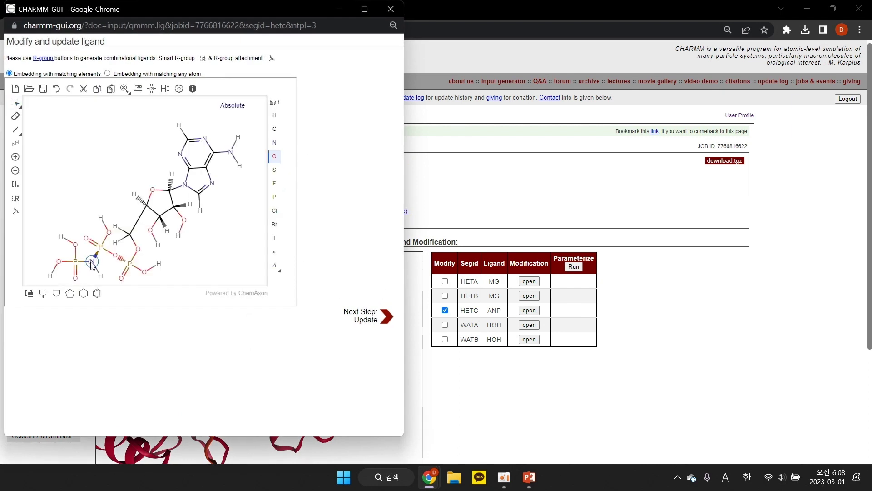
{"action": "left_click", "coordinate": [15, 116]}
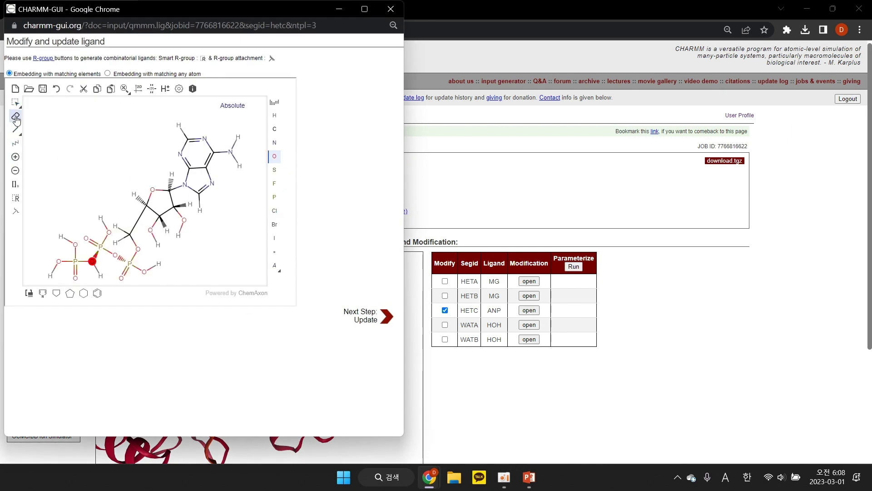
{"action": "left_click", "coordinate": [15, 170]}
{"action": "left_click", "coordinate": [59, 261]}
{"action": "left_click", "coordinate": [76, 245]}
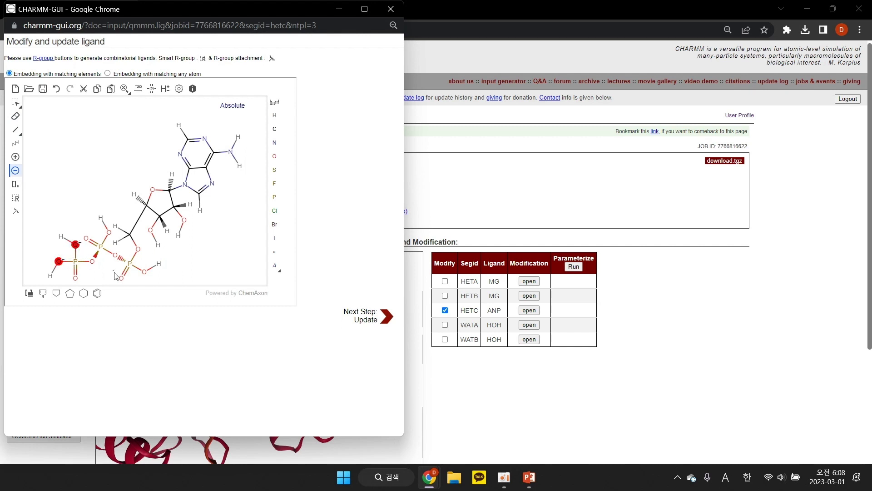
{"action": "left_click", "coordinate": [144, 272]}
{"action": "left_click", "coordinate": [108, 232]}
Step: Remove the hydrogens from the four charged phosphate oxygens and submit the edited ligand
{"action": "left_click", "coordinate": [15, 116]}
{"action": "left_click", "coordinate": [100, 217]}
{"action": "left_click", "coordinate": [60, 237]}
{"action": "left_click", "coordinate": [50, 275]}
{"action": "left_click", "coordinate": [156, 269]}
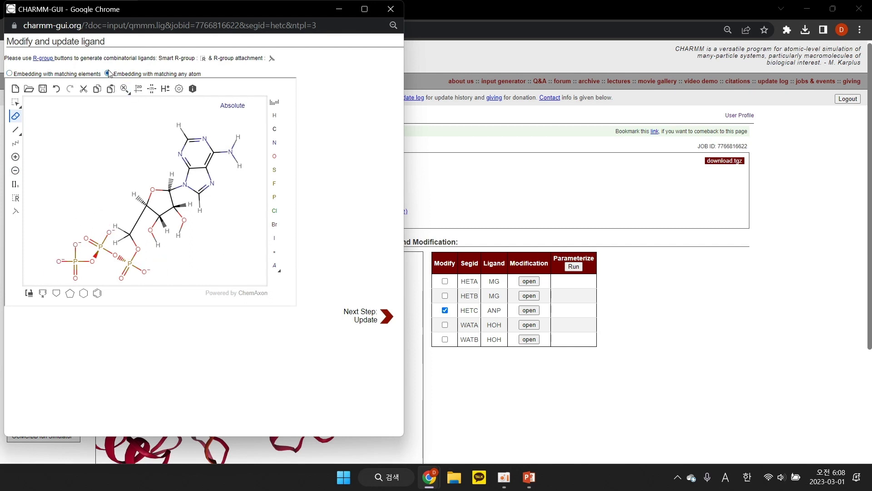
{"action": "left_click", "coordinate": [351, 319]}
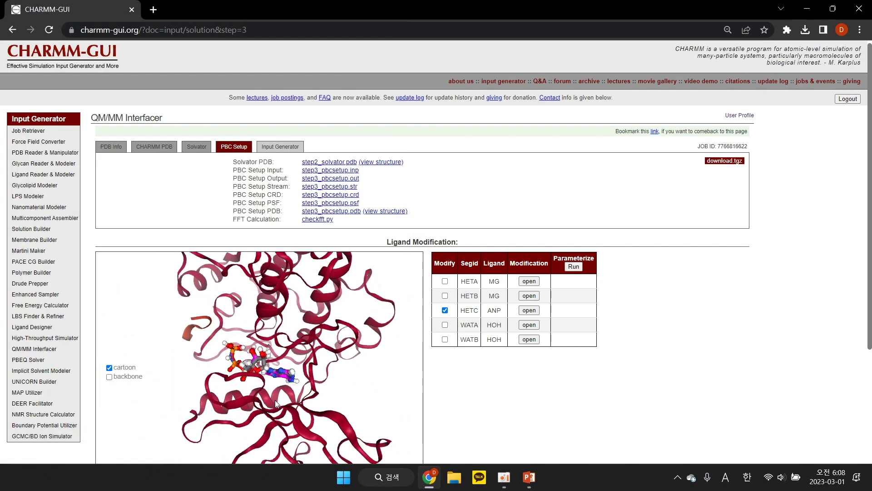
Step: Run parameterization on the edited ANP (HETC) ligand and confirm CHARMM36m
{"action": "mouse_move", "coordinate": [275, 403]}
{"action": "left_mouse_down"}
{"action": "mouse_move", "coordinate": [287, 379]}
{"action": "mouse_move", "coordinate": [278, 401]}
{"action": "left_mouse_up"}
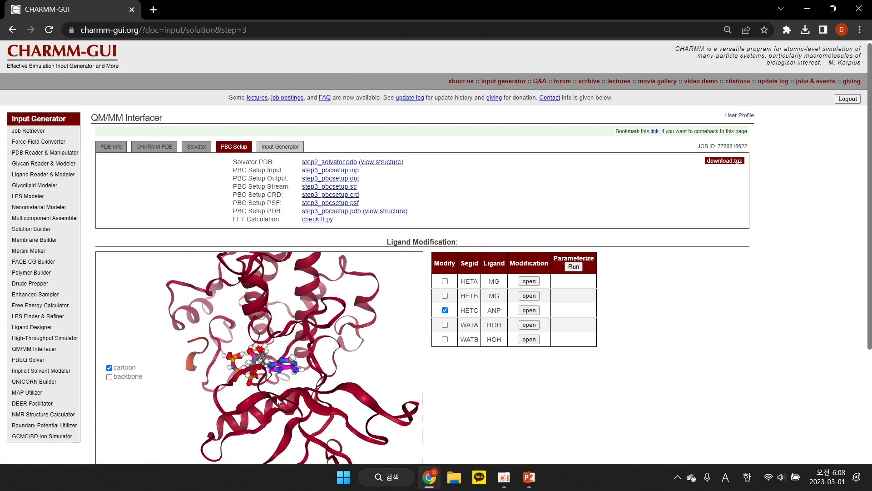
{"action": "left_click", "coordinate": [573, 267]}
{"action": "scroll", "coordinate": [546, 278], "scroll_direction": "down", "scroll_amount": 3}
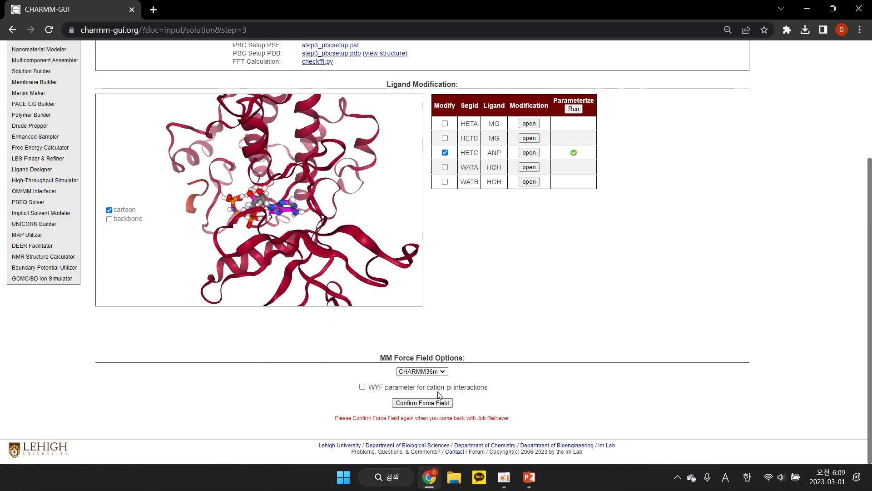
{"action": "left_click", "coordinate": [441, 403]}
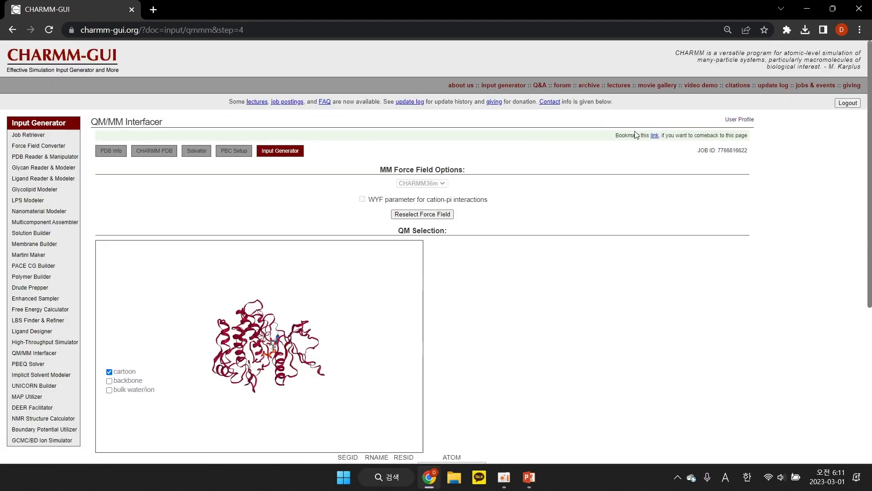
Step: Add the sidechain of PROA residue 1132 to the QM region
{"action": "scroll", "coordinate": [638, 135], "scroll_direction": "down", "scroll_amount": 1}
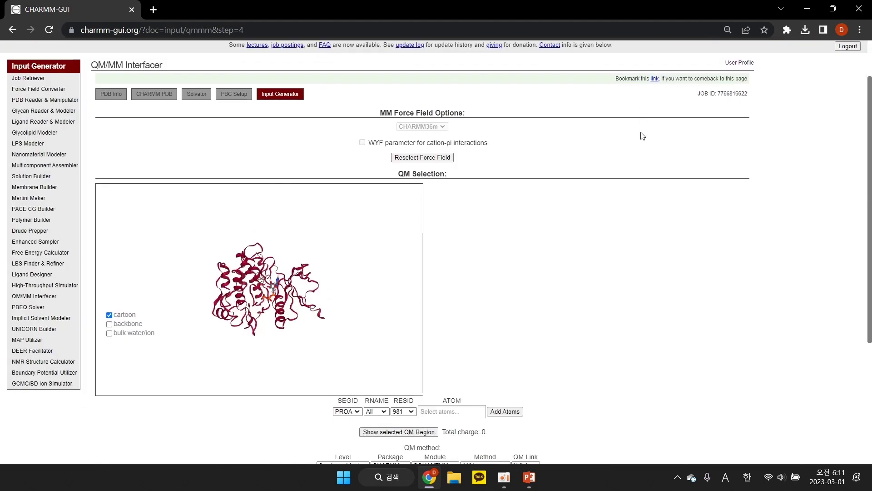
{"action": "scroll", "coordinate": [643, 135], "scroll_direction": "down", "scroll_amount": 1}
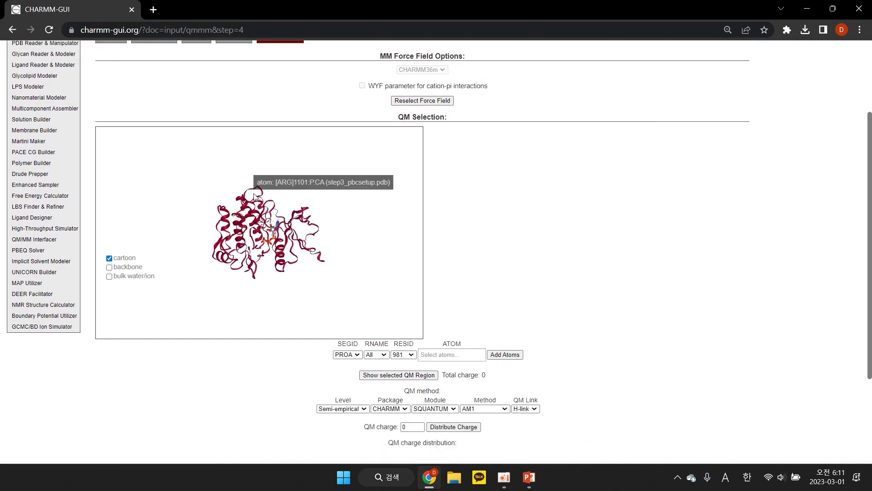
{"action": "scroll", "coordinate": [251, 190], "scroll_direction": "up", "scroll_amount": 3}
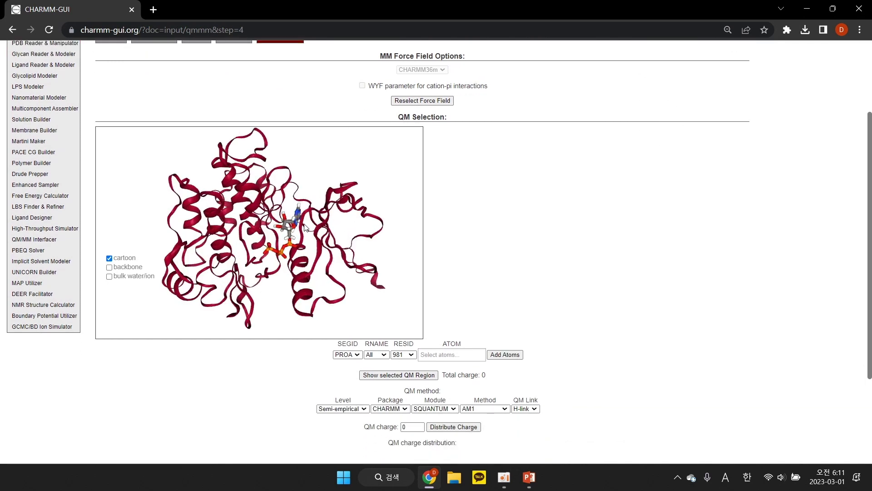
{"action": "left_click", "coordinate": [109, 276]}
{"action": "left_click", "coordinate": [109, 277]}
{"action": "scroll", "coordinate": [460, 325], "scroll_direction": "down", "scroll_amount": 1}
{"action": "left_click", "coordinate": [381, 298]}
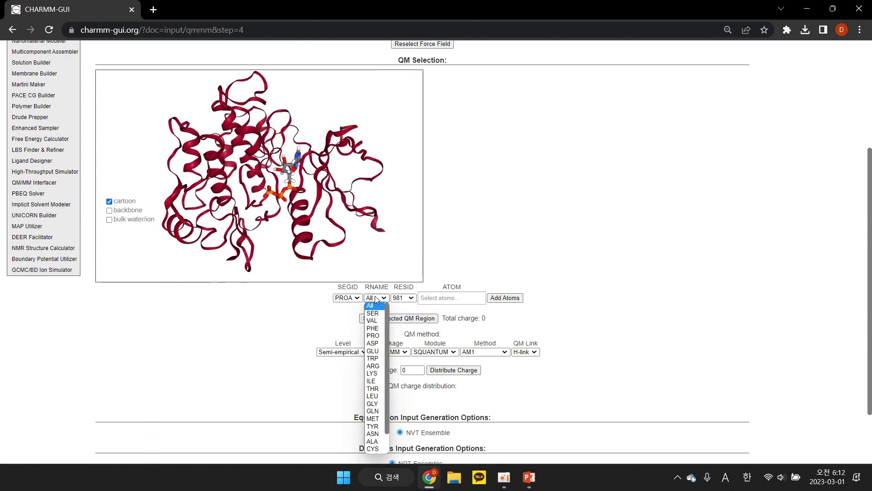
{"action": "left_click", "coordinate": [398, 298]}
{"action": "key", "text": "Down"}
{"action": "key", "text": "Down"}
{"action": "key", "text": "Down"}
{"action": "key", "text": "Down"}
{"action": "key", "text": "Down"}
{"action": "key", "text": "Down"}
{"action": "key", "text": "Down"}
{"action": "key", "text": "Down"}
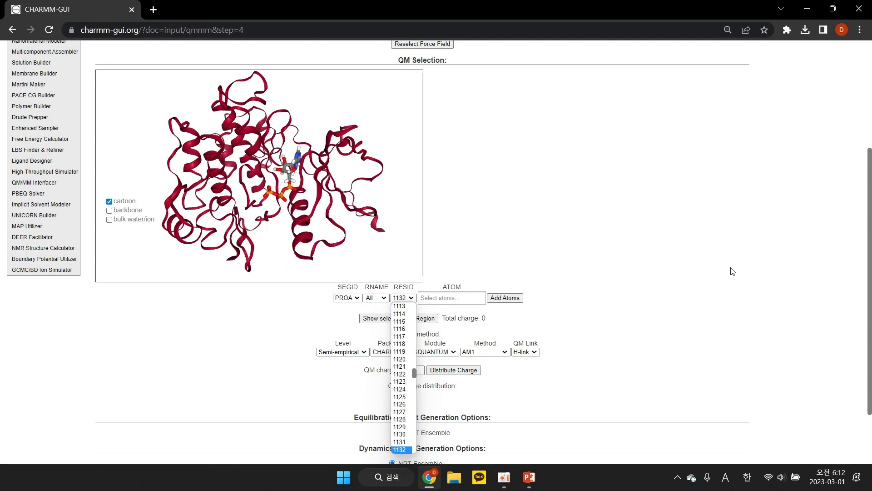
{"action": "key", "text": "Return"}
{"action": "left_click", "coordinate": [463, 297]}
{"action": "left_click", "coordinate": [443, 319]}
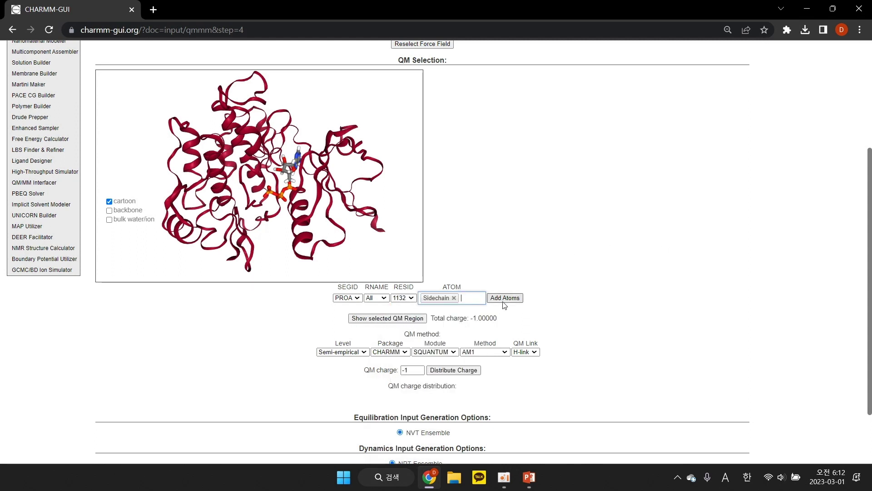
Step: Add QM rows for the sidechains of PROA residues 1137 and 1150
{"action": "left_click", "coordinate": [505, 297]}
{"action": "left_click", "coordinate": [401, 312]}
{"action": "key", "text": "Down"}
{"action": "key", "text": "Down"}
{"action": "key", "text": "Down"}
{"action": "key", "text": "Down"}
{"action": "key", "text": "Down"}
{"action": "key", "text": "Down"}
{"action": "key", "text": "Down"}
{"action": "key", "text": "Down"}
{"action": "key", "text": "Down"}
{"action": "key", "text": "Down"}
{"action": "key", "text": "Down"}
{"action": "key", "text": "Down"}
{"action": "key", "text": "Down"}
{"action": "key", "text": "Down"}
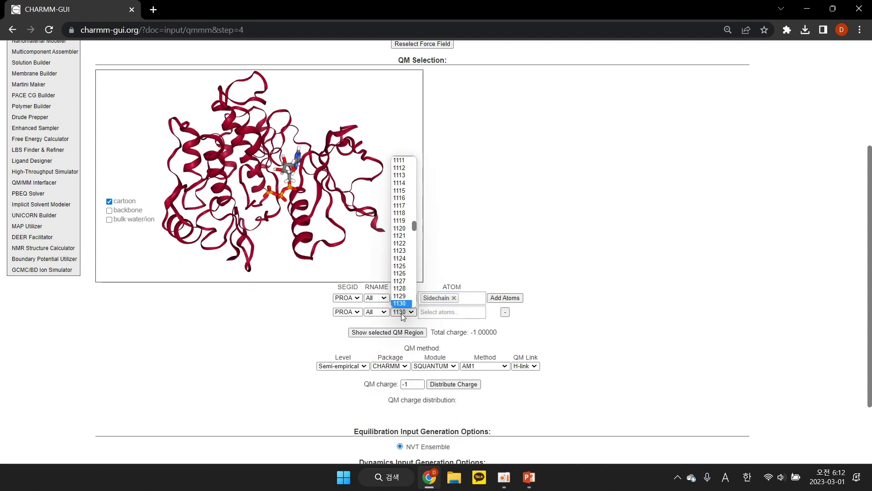
{"action": "key", "text": "Return"}
{"action": "left_click", "coordinate": [463, 311]}
{"action": "left_click", "coordinate": [443, 334]}
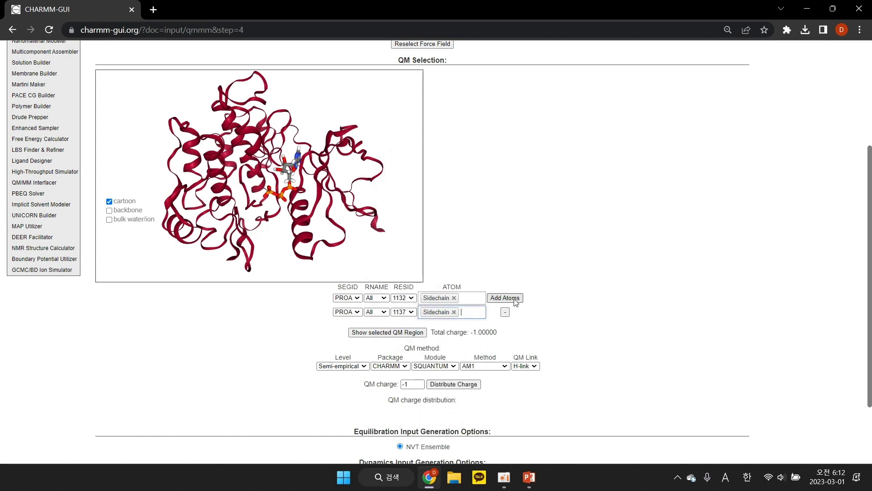
{"action": "left_click", "coordinate": [505, 297]}
{"action": "left_click", "coordinate": [411, 325]}
{"action": "key", "text": "Down"}
{"action": "key", "text": "Down"}
{"action": "key", "text": "Down"}
{"action": "key", "text": "Down"}
{"action": "key", "text": "Down"}
{"action": "key", "text": "Down"}
{"action": "key", "text": "Down"}
{"action": "key", "text": "Down"}
{"action": "key", "text": "Down"}
{"action": "key", "text": "Down"}
{"action": "key", "text": "Down"}
{"action": "key", "text": "Down"}
{"action": "key", "text": "Down"}
{"action": "key", "text": "Down"}
{"action": "key", "text": "Down"}
{"action": "key", "text": "Return"}
{"action": "left_click", "coordinate": [452, 326]}
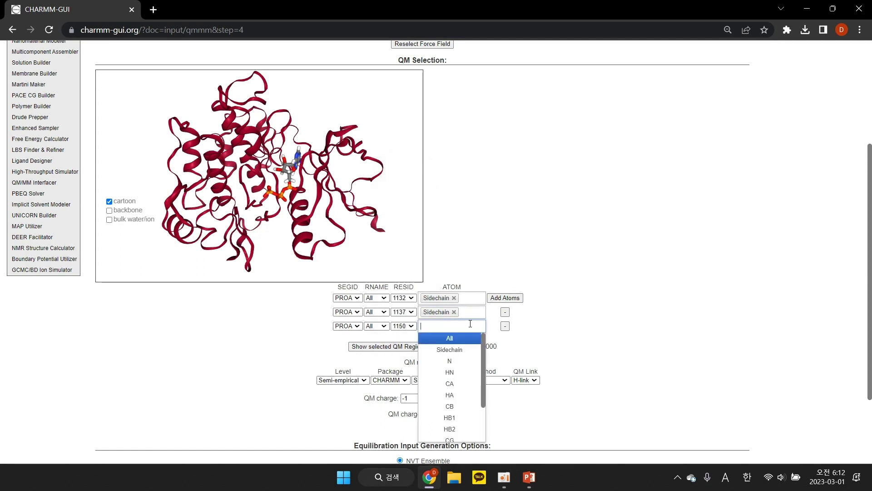
{"action": "left_click", "coordinate": [462, 349]}
Step: Add a fourth QM row for the sidechain of PROB residue 10
{"action": "left_click", "coordinate": [505, 297]}
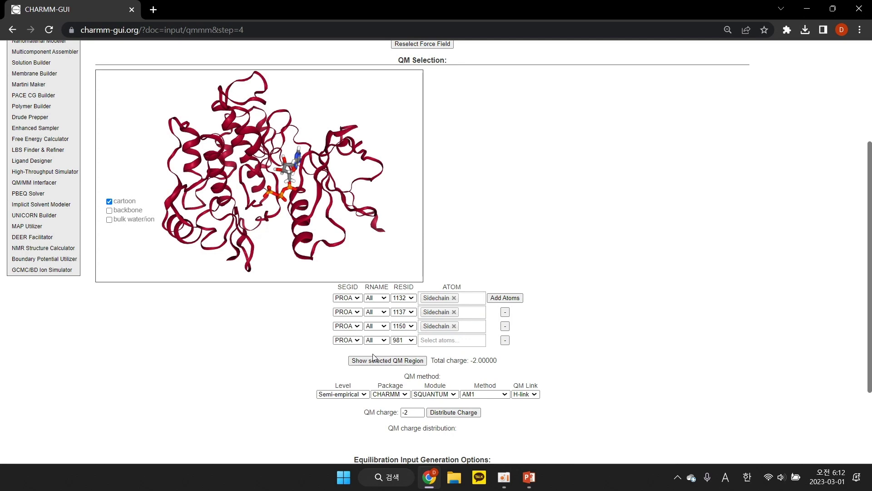
{"action": "left_click", "coordinate": [358, 340]}
{"action": "left_click", "coordinate": [350, 357]}
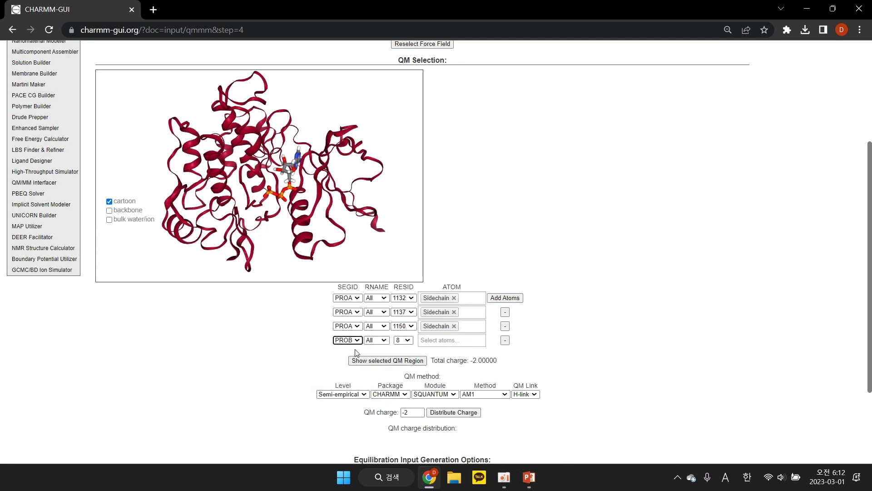
{"action": "left_click", "coordinate": [403, 340]}
{"action": "left_click", "coordinate": [400, 363]}
{"action": "left_click", "coordinate": [452, 339]}
{"action": "left_click", "coordinate": [454, 363]}
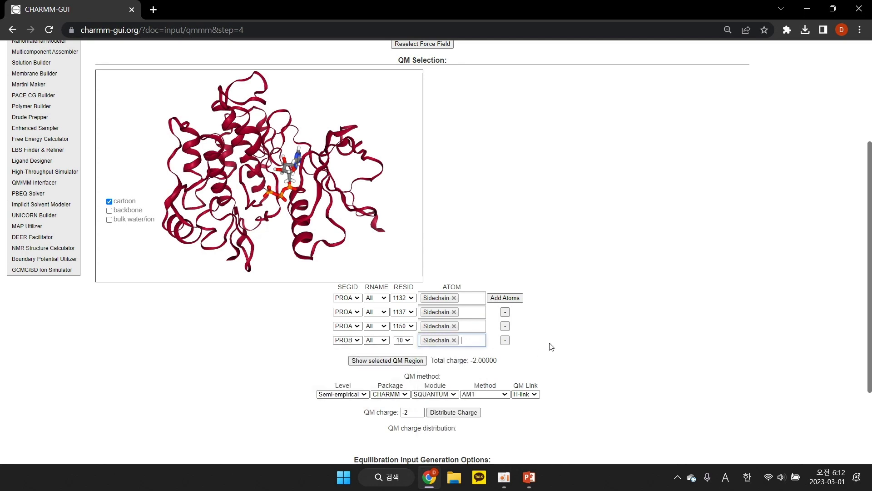
Step: Add both magnesium ions, HETA and HETB, with all atoms to the QM selection
{"action": "left_click", "coordinate": [505, 298]}
{"action": "left_click", "coordinate": [348, 354]}
{"action": "left_click", "coordinate": [345, 382]}
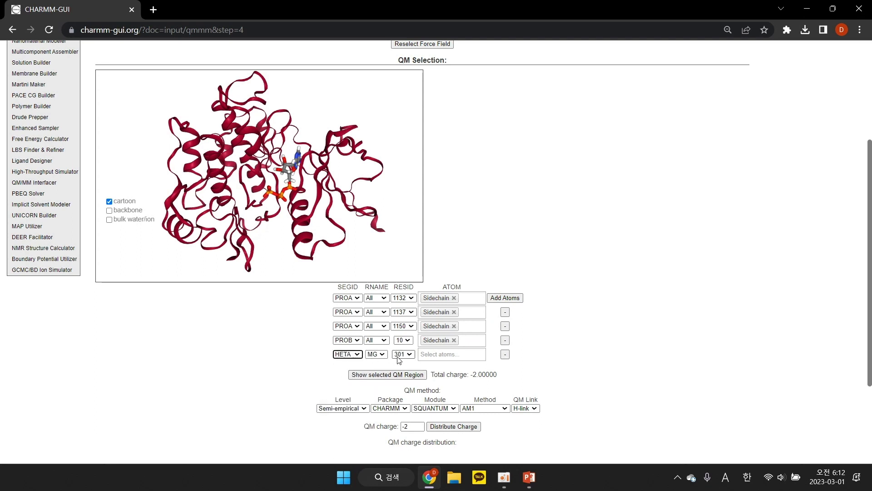
{"action": "left_click", "coordinate": [435, 354]}
{"action": "left_click", "coordinate": [443, 367]}
{"action": "left_click", "coordinate": [505, 297]}
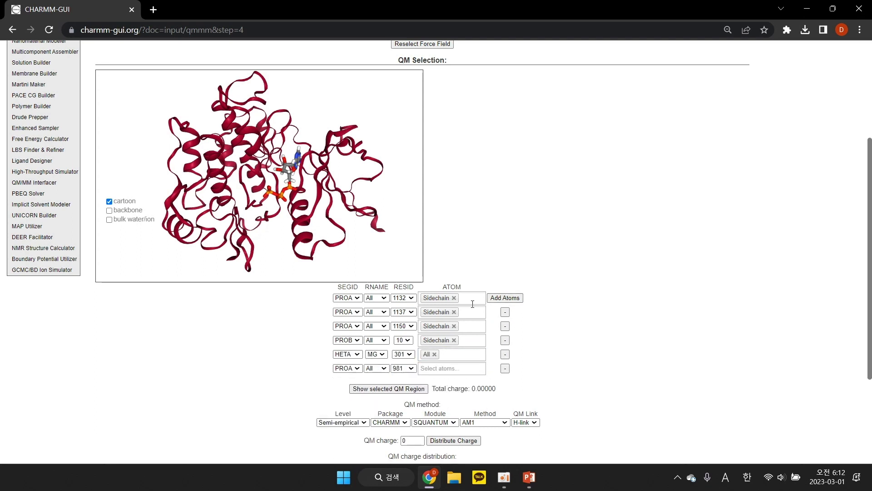
{"action": "left_click", "coordinate": [357, 368]}
{"action": "left_click", "coordinate": [352, 398]}
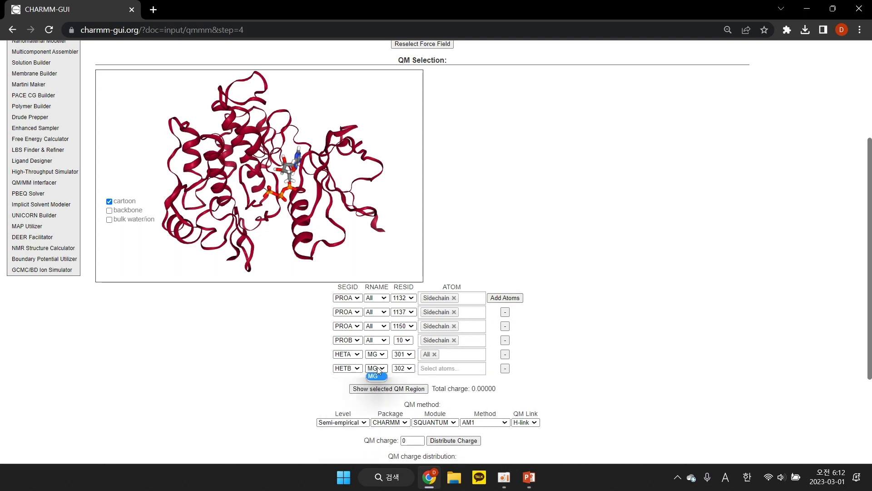
{"action": "left_click", "coordinate": [436, 368]}
{"action": "left_click", "coordinate": [437, 380]}
Step: Add the whole HETC ligand segment, all atoms, to the QM selection
{"action": "left_click", "coordinate": [505, 298]}
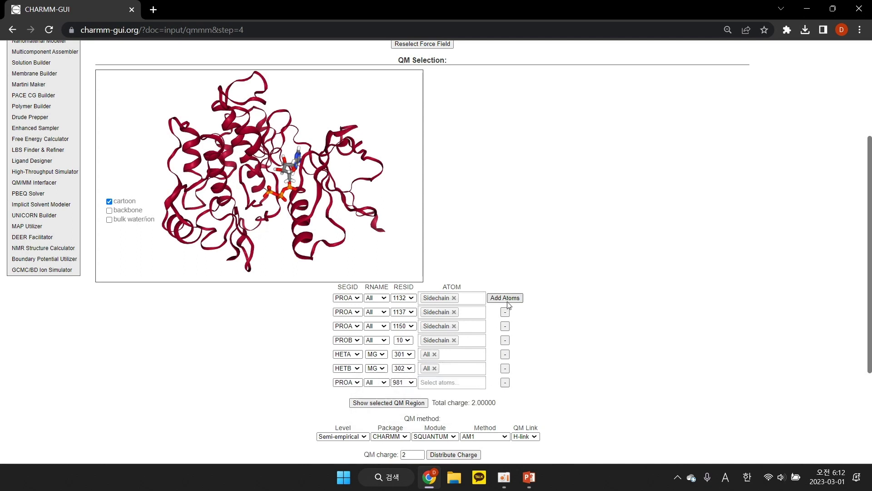
{"action": "scroll", "coordinate": [408, 314], "scroll_direction": "down", "scroll_amount": 1}
{"action": "left_click", "coordinate": [350, 326]}
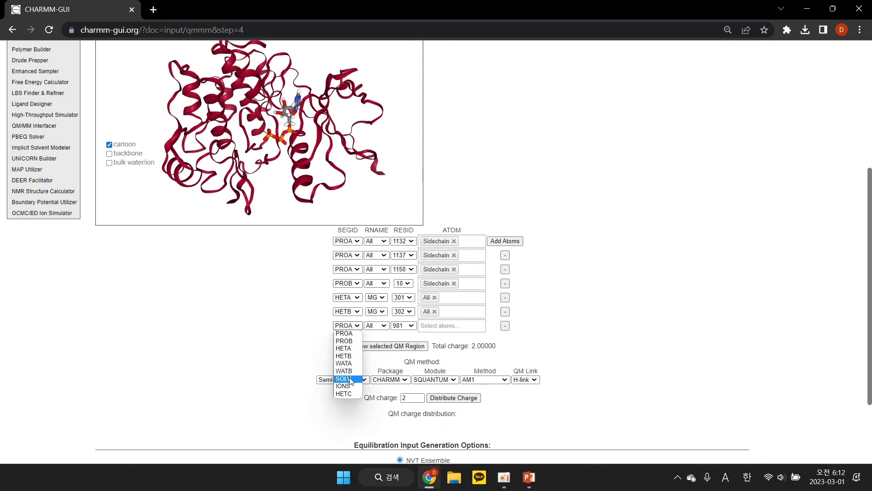
{"action": "left_click", "coordinate": [343, 394]}
{"action": "left_click", "coordinate": [436, 326]}
{"action": "left_click", "coordinate": [442, 341]}
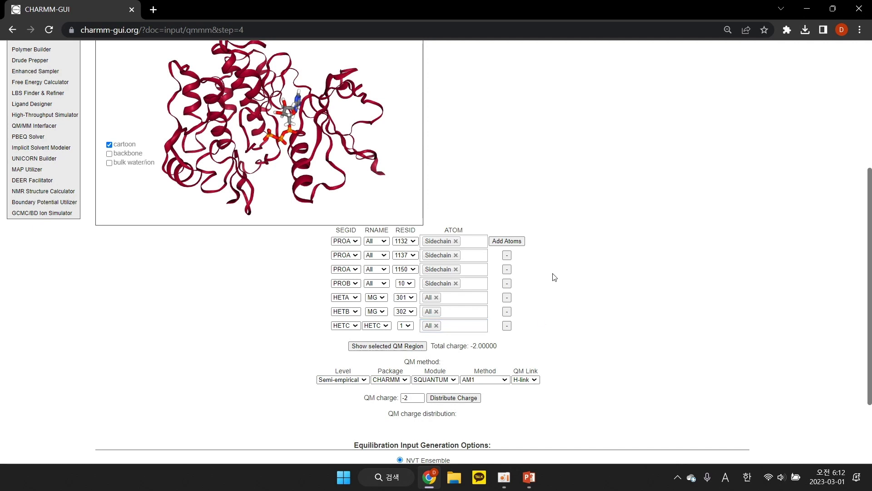
Step: Add WATA water residues 32 and 52, all atoms, to the QM region
{"action": "left_click", "coordinate": [506, 241]}
{"action": "left_click", "coordinate": [348, 339]}
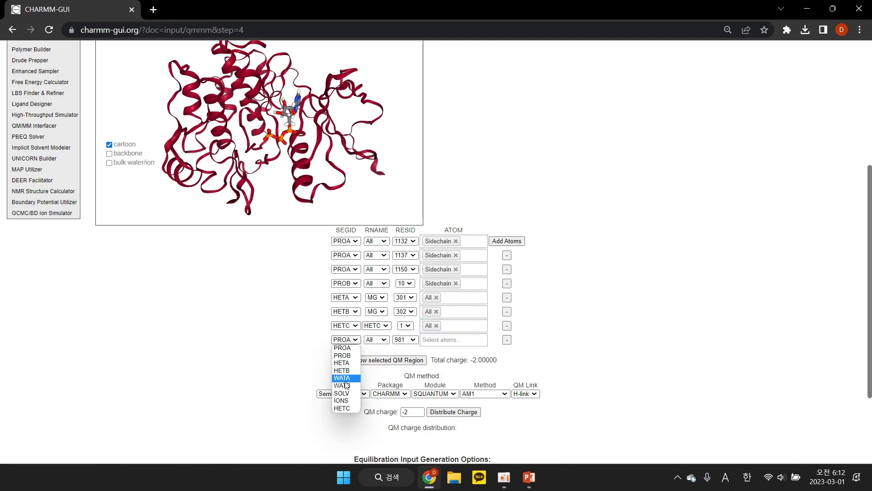
{"action": "left_click", "coordinate": [345, 378]}
{"action": "left_click", "coordinate": [405, 340]}
{"action": "left_click", "coordinate": [402, 354]}
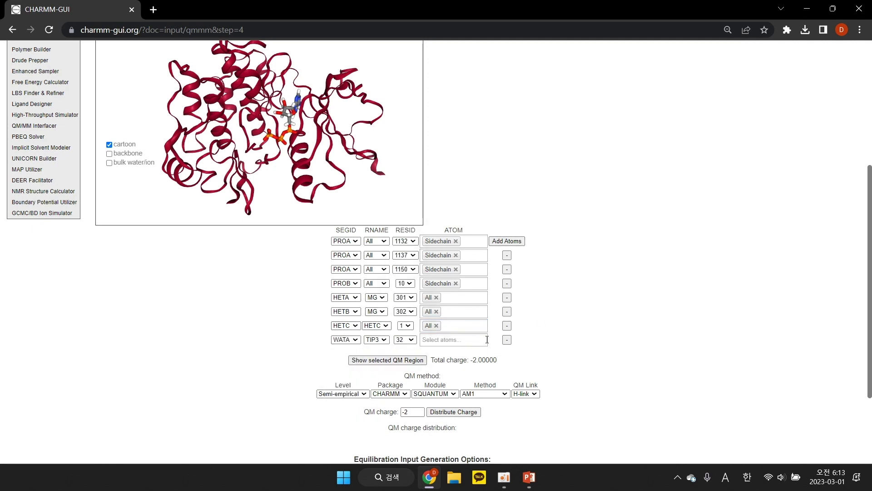
{"action": "left_click", "coordinate": [487, 340]}
{"action": "left_click", "coordinate": [471, 352]}
{"action": "left_click", "coordinate": [507, 241]}
{"action": "left_click", "coordinate": [341, 354]}
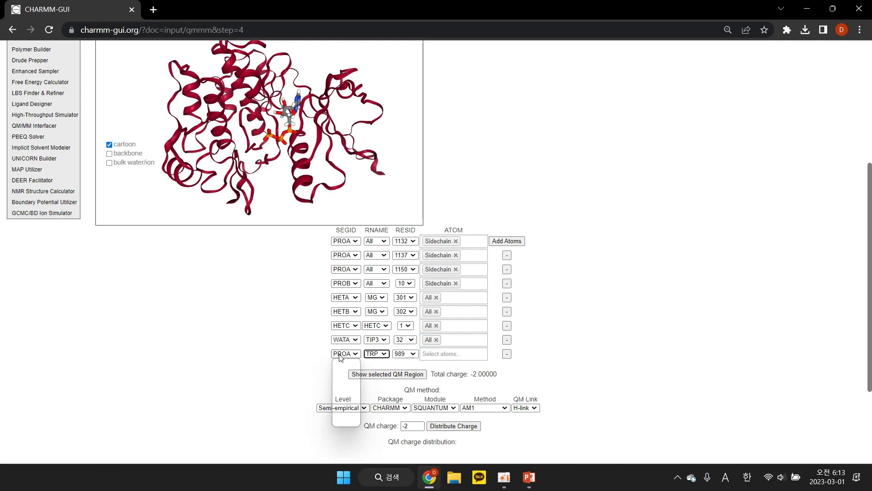
{"action": "left_click", "coordinate": [343, 409]}
{"action": "left_click", "coordinate": [405, 353]}
{"action": "left_click", "coordinate": [403, 231]}
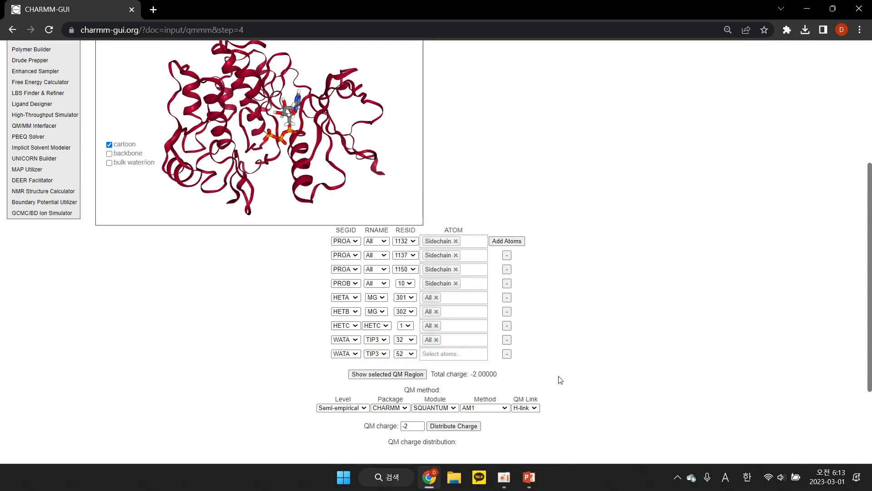
{"action": "left_click", "coordinate": [453, 354]}
{"action": "left_click", "coordinate": [464, 366]}
Step: Add WATA TIP3 water residues 82 and 95, all atoms, to the QM region
{"action": "left_click", "coordinate": [507, 241]}
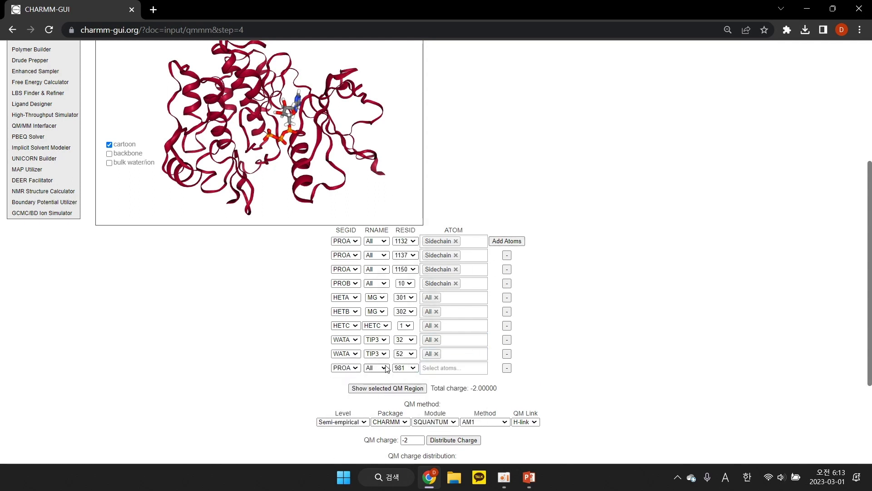
{"action": "left_click", "coordinate": [345, 368]}
{"action": "left_click", "coordinate": [343, 407]}
{"action": "left_click", "coordinate": [404, 368]}
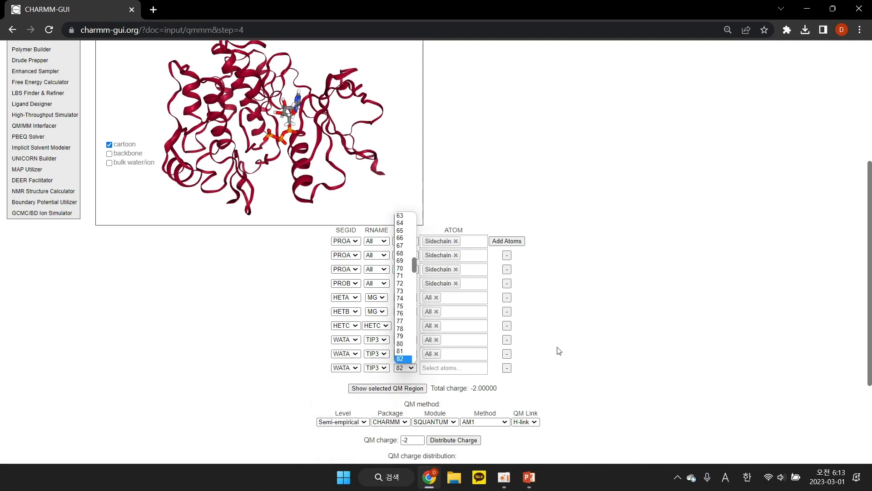
{"action": "left_click", "coordinate": [400, 358]}
{"action": "left_click", "coordinate": [454, 368]}
{"action": "left_click", "coordinate": [455, 380]}
{"action": "left_click", "coordinate": [506, 240]}
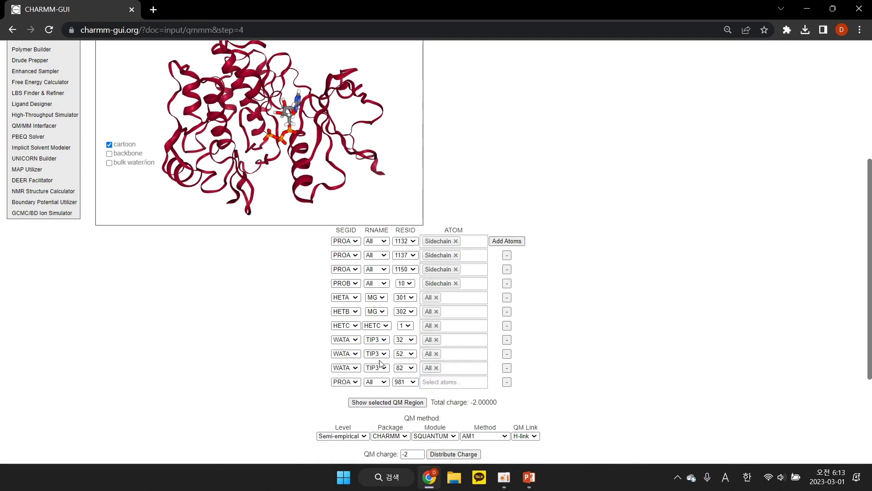
{"action": "left_click", "coordinate": [346, 381]}
{"action": "left_click", "coordinate": [343, 421]}
{"action": "left_click", "coordinate": [382, 383]}
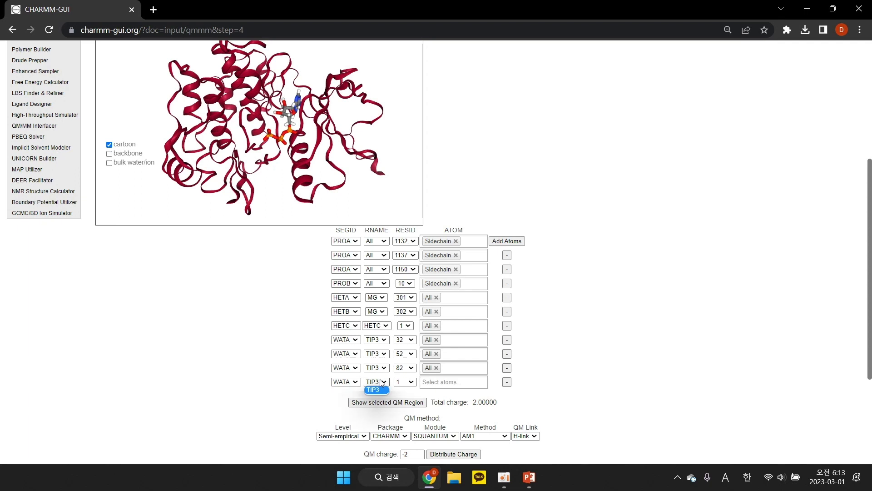
{"action": "left_click", "coordinate": [373, 390]}
{"action": "left_click", "coordinate": [405, 382]}
{"action": "left_click", "coordinate": [402, 370]}
{"action": "left_click", "coordinate": [454, 382]}
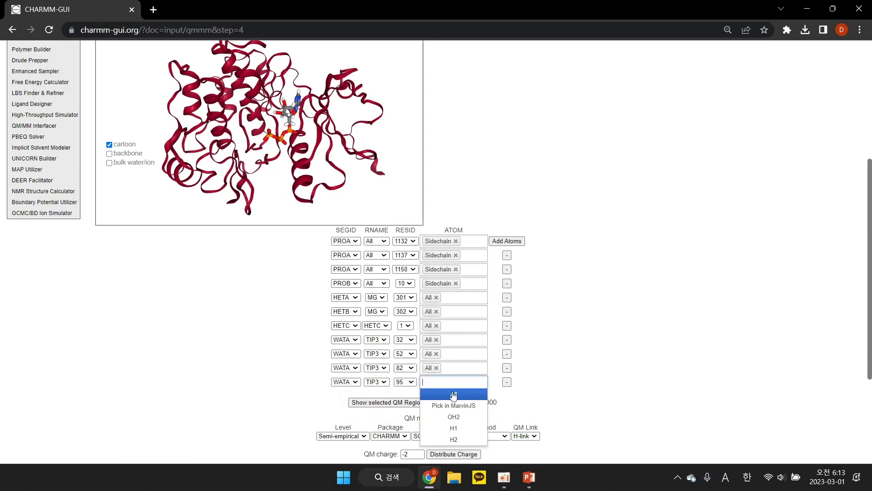
{"action": "left_click", "coordinate": [453, 394]}
Step: Add WATA waters 158 and 170 with all atoms, then show the selected QM region
{"action": "left_click", "coordinate": [507, 241]}
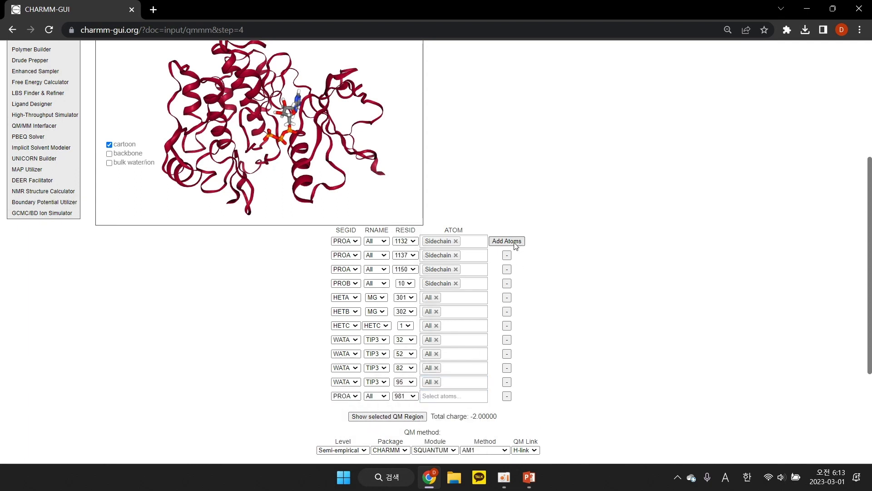
{"action": "left_click", "coordinate": [346, 396]}
{"action": "left_click", "coordinate": [343, 355]}
{"action": "left_click", "coordinate": [404, 395]}
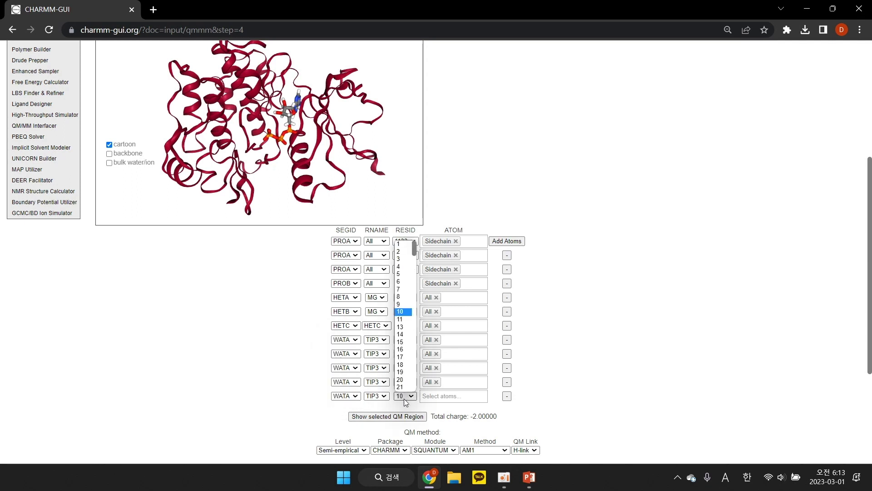
{"action": "key", "text": "1"}
{"action": "key", "text": "5"}
{"action": "key", "text": "8"}
{"action": "key", "text": "Return"}
{"action": "left_click", "coordinate": [455, 396]}
{"action": "left_click", "coordinate": [453, 408]}
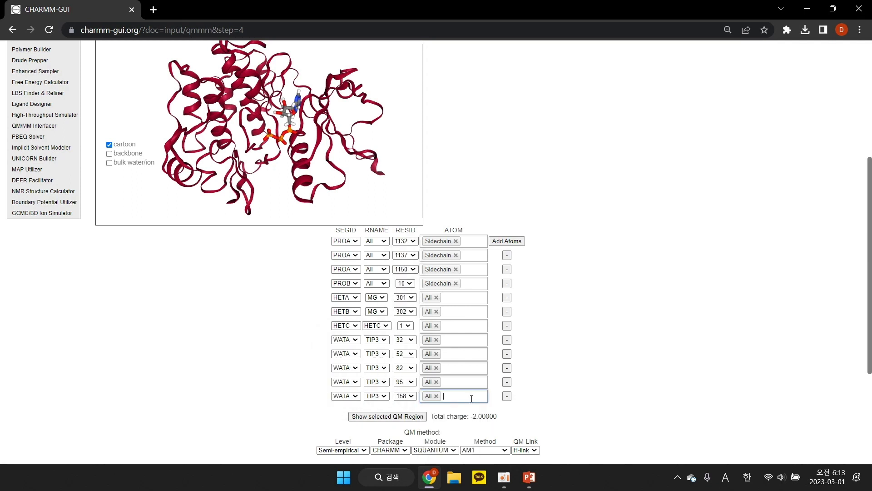
{"action": "left_click", "coordinate": [506, 241]}
{"action": "left_click", "coordinate": [345, 409]}
{"action": "left_click", "coordinate": [344, 371]}
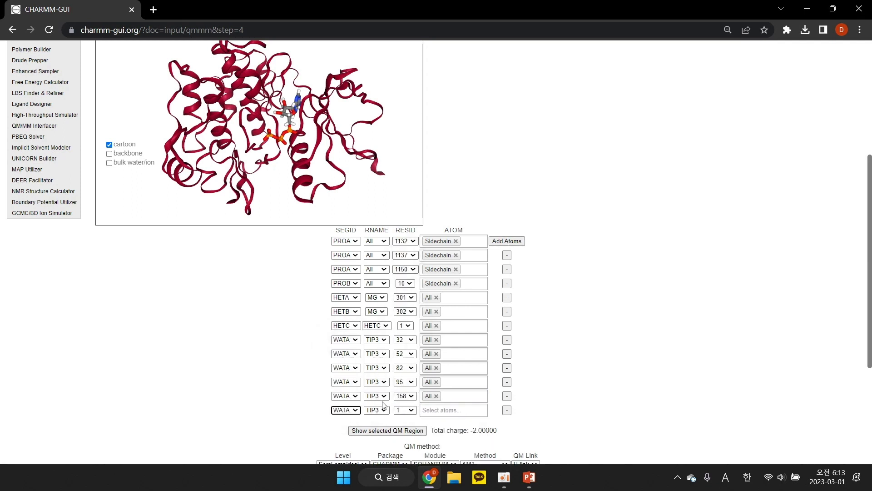
{"action": "left_click", "coordinate": [412, 411]}
{"action": "key", "text": "1"}
{"action": "key", "text": "7"}
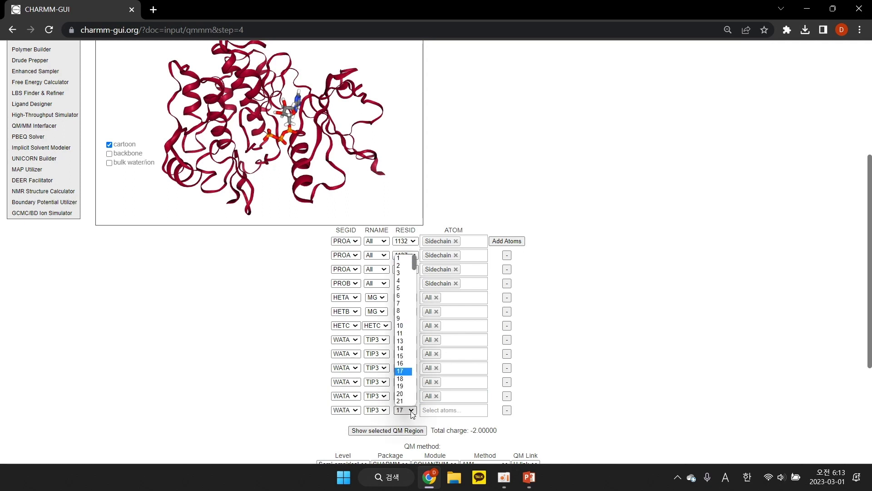
{"action": "key", "text": "0"}
{"action": "key", "text": "Return"}
{"action": "key", "text": "Tab"}
{"action": "key", "text": "Return"}
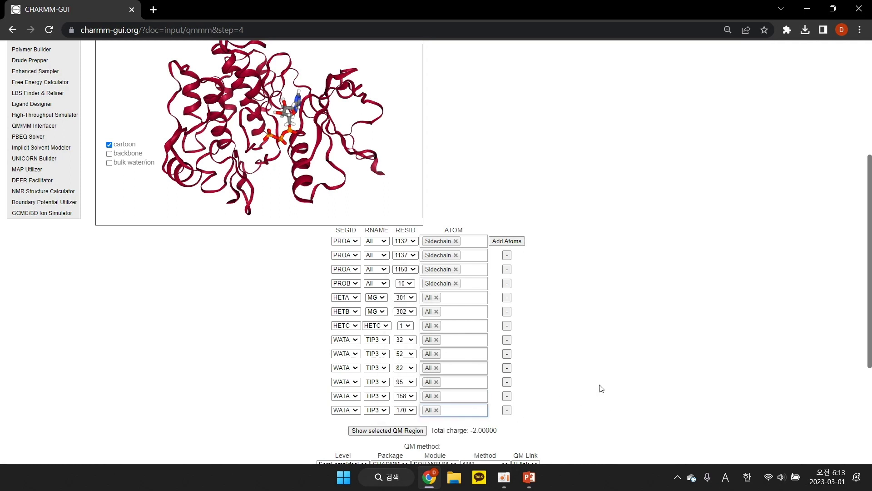
{"action": "left_click", "coordinate": [388, 430]}
{"action": "scroll", "coordinate": [352, 190], "scroll_direction": "up", "scroll_amount": 1}
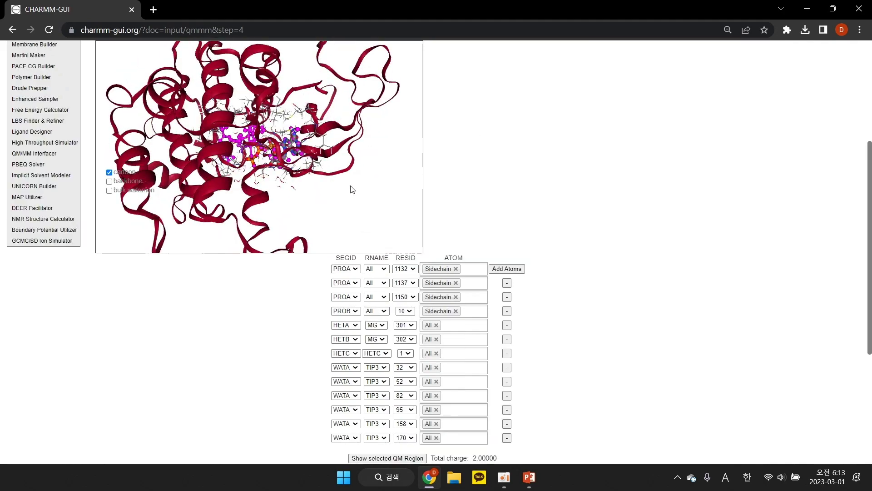
{"action": "scroll", "coordinate": [352, 190], "scroll_direction": "up", "scroll_amount": 5}
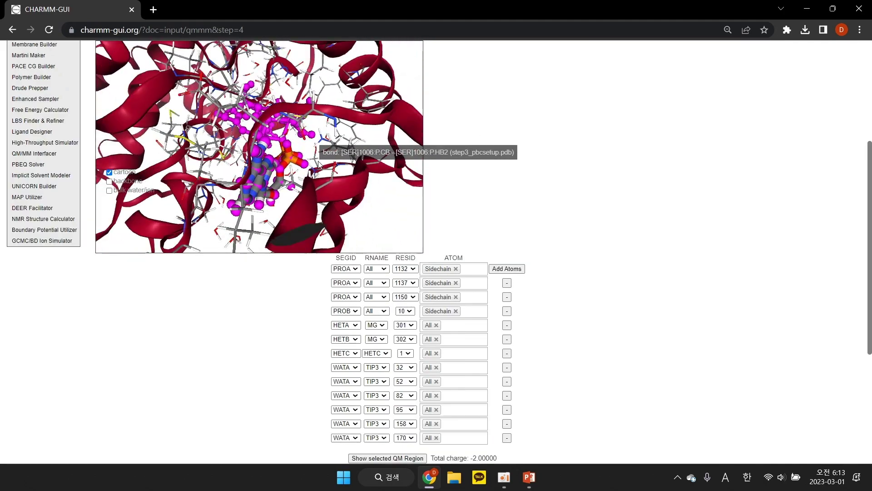
{"action": "mouse_move", "coordinate": [319, 163]}
{"action": "left_mouse_down"}
{"action": "mouse_move", "coordinate": [286, 163]}
{"action": "mouse_move", "coordinate": [311, 154]}
{"action": "mouse_move", "coordinate": [305, 164]}
{"action": "left_mouse_up"}
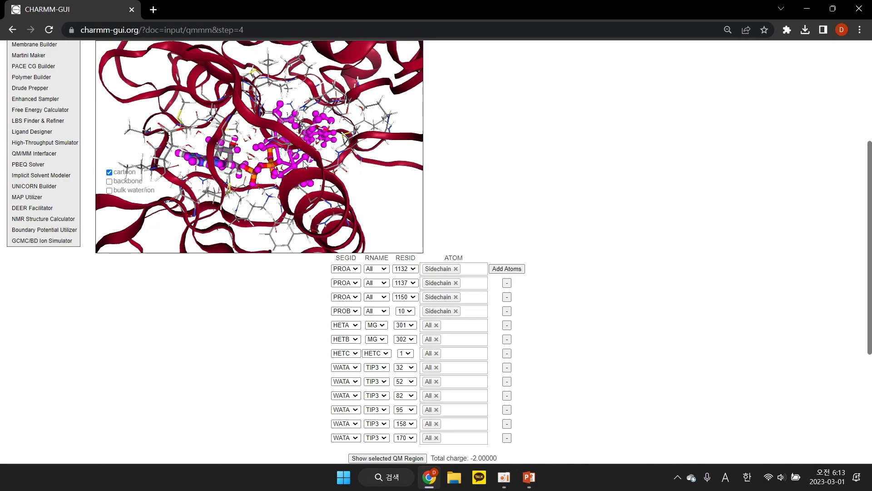
{"action": "scroll", "coordinate": [541, 227], "scroll_direction": "down", "scroll_amount": 4}
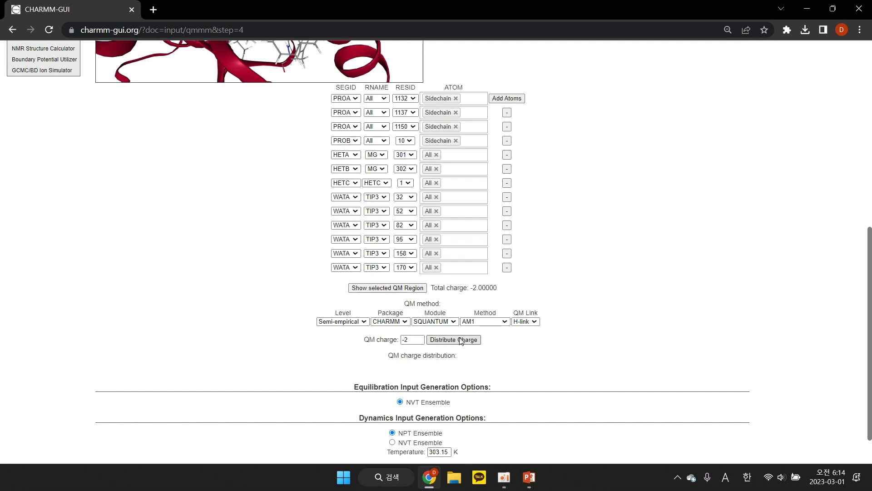
Step: Distribute the -2 QM charge across the four H-link boundaries and review the resulting table
{"action": "left_click", "coordinate": [418, 339]}
{"action": "scroll", "coordinate": [427, 352], "scroll_direction": "down", "scroll_amount": 2}
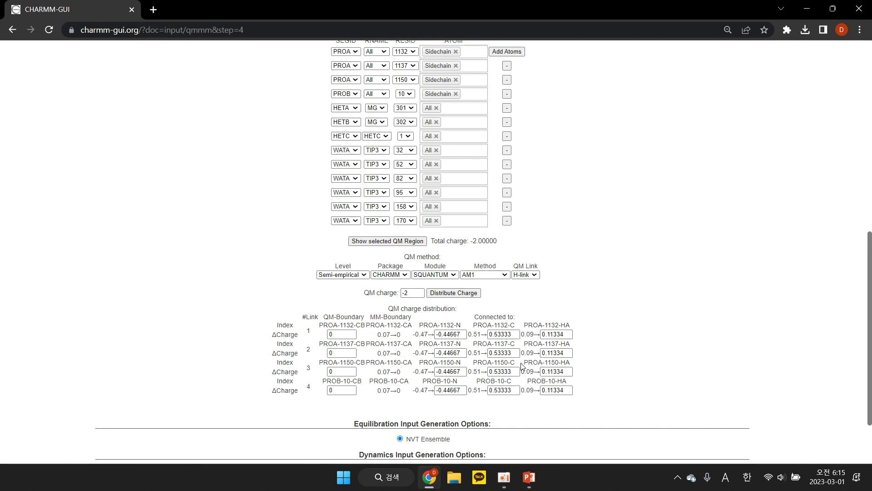
{"action": "left_click", "coordinate": [495, 369]}
Step: Set the QM package to AMBER and check that charge distribution shows nLink
{"action": "left_click", "coordinate": [393, 275]}
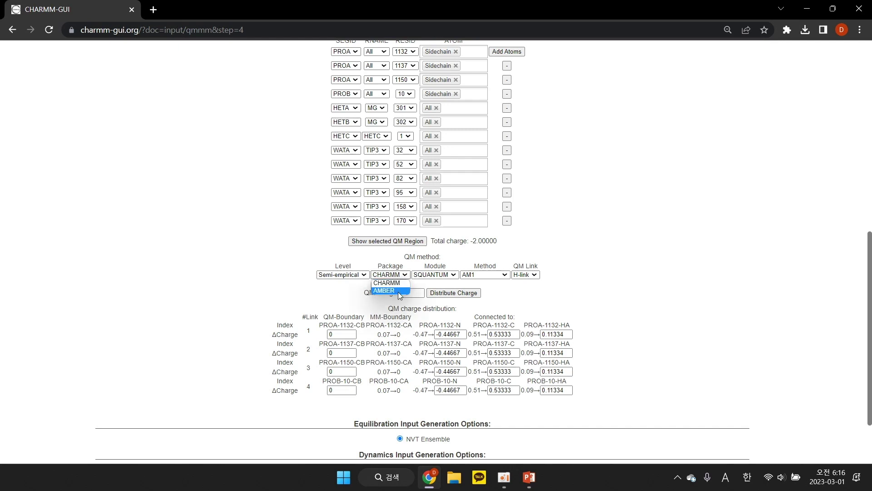
{"action": "left_click", "coordinate": [398, 291]}
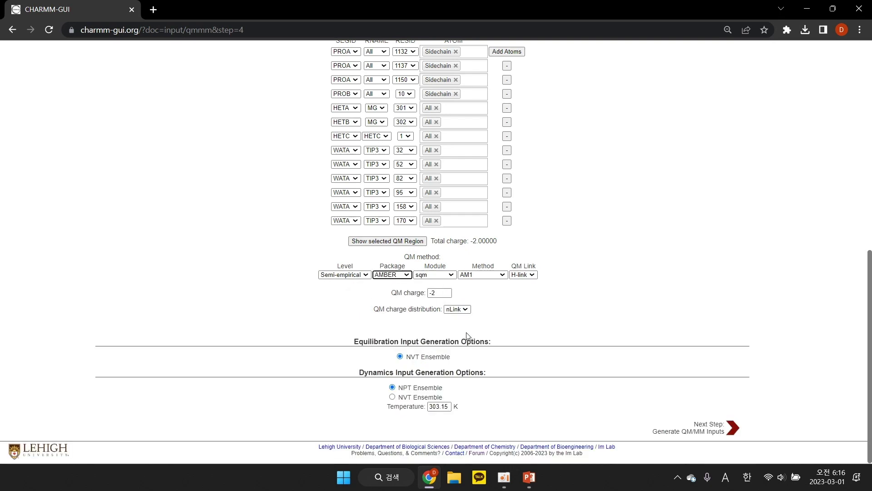
{"action": "left_click", "coordinate": [454, 310]}
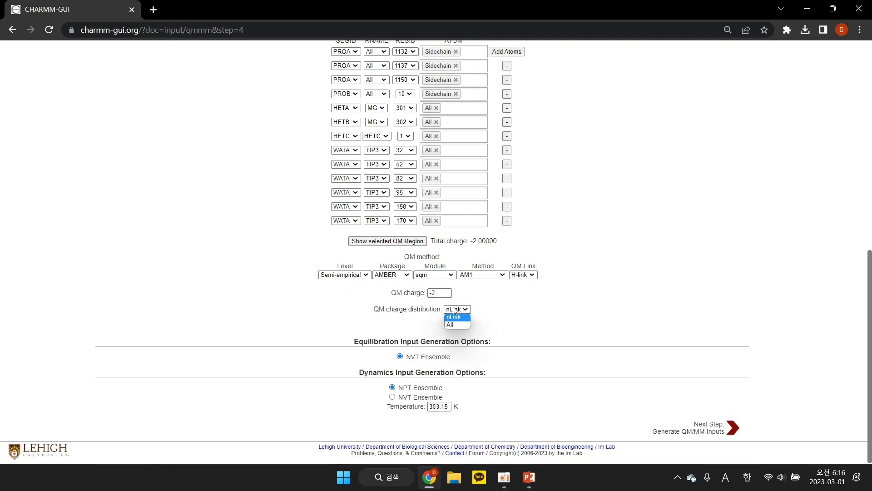